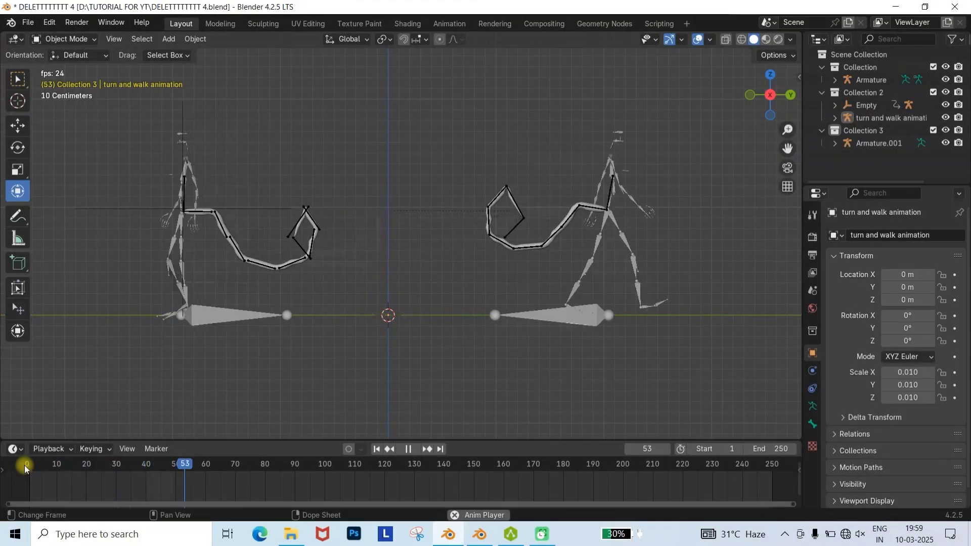
middle_drag(411, 364, 575, 326)
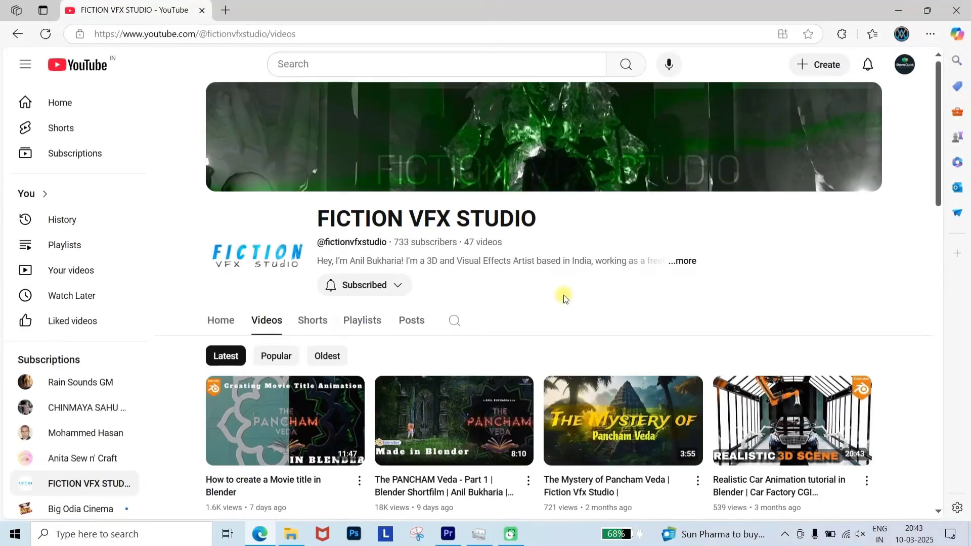
Browse the Fiction VFX Studio videos on YouTube, its Patreon membership tiers and products, and its Gumroad store.
scroll(563, 295, down, 5)
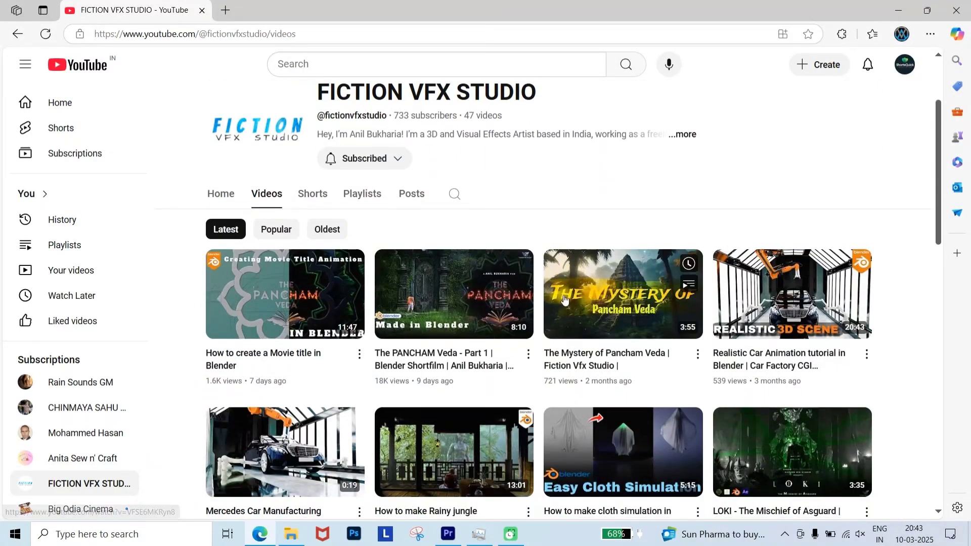
scroll(564, 299, down, 4)
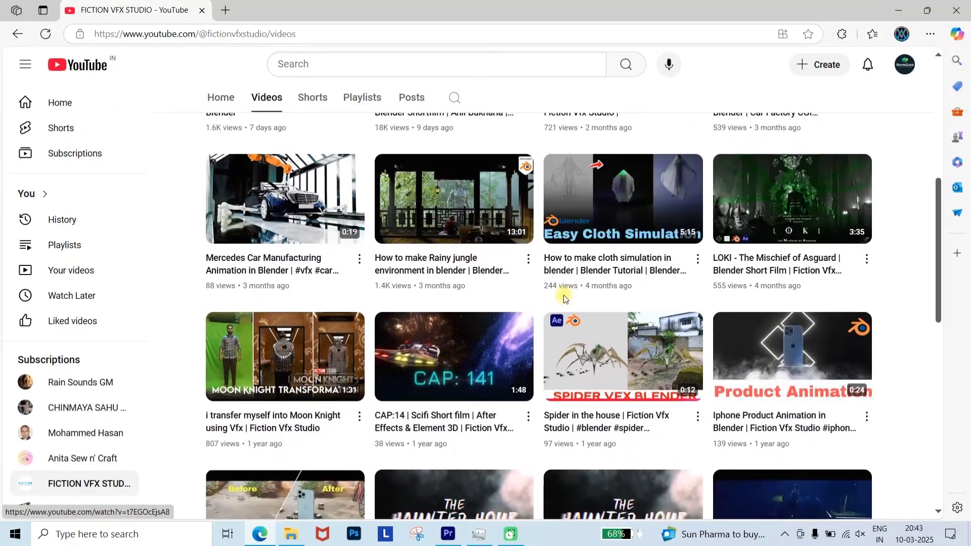
scroll(564, 299, down, 5)
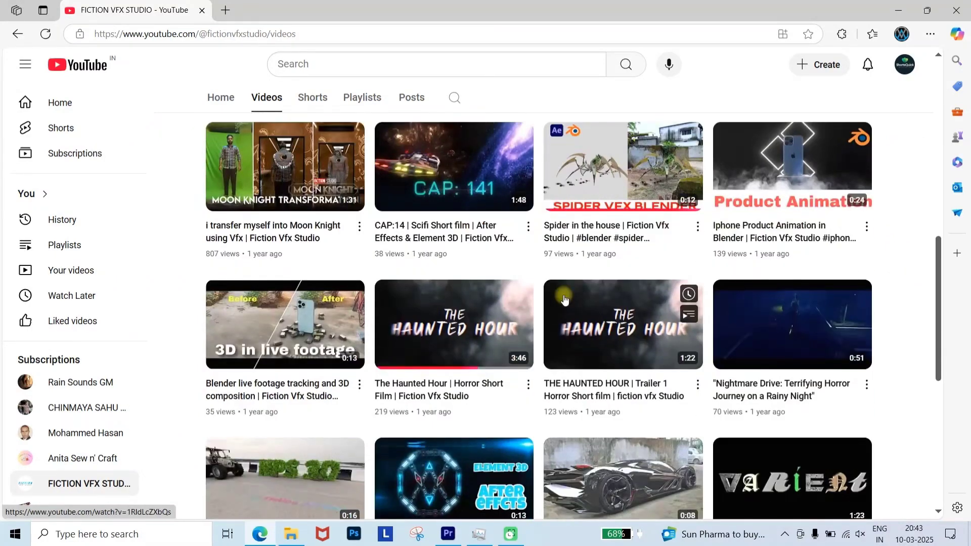
scroll(564, 299, down, 5)
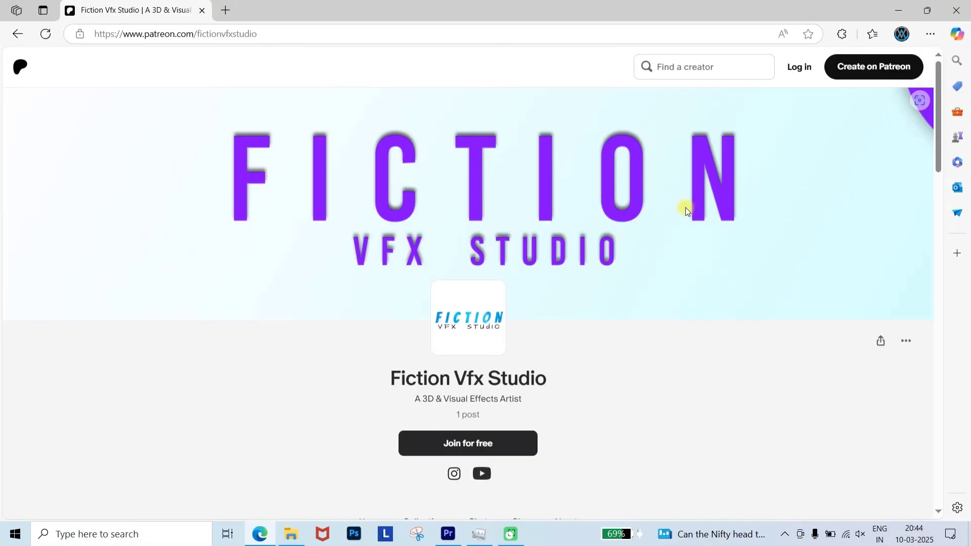
scroll(793, 214, down, 15)
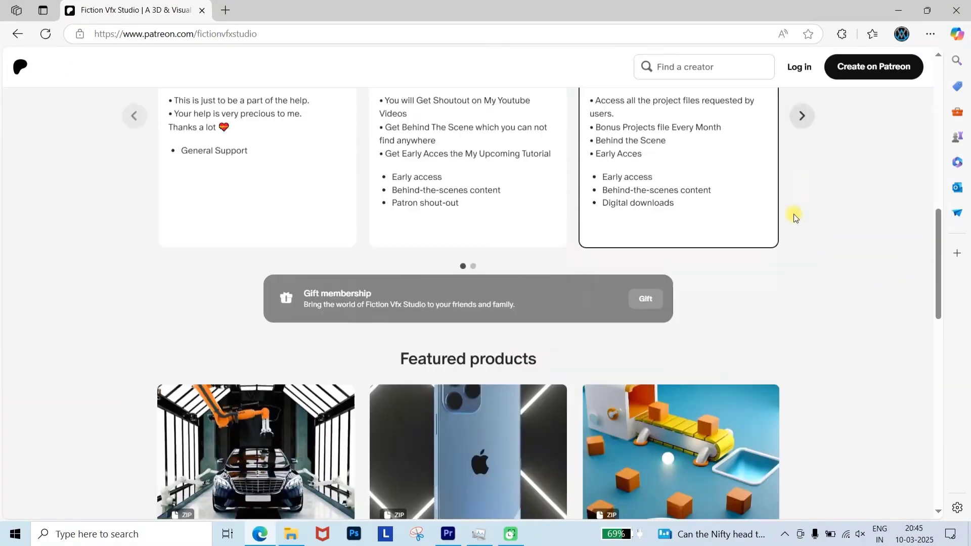
scroll(793, 214, down, 7)
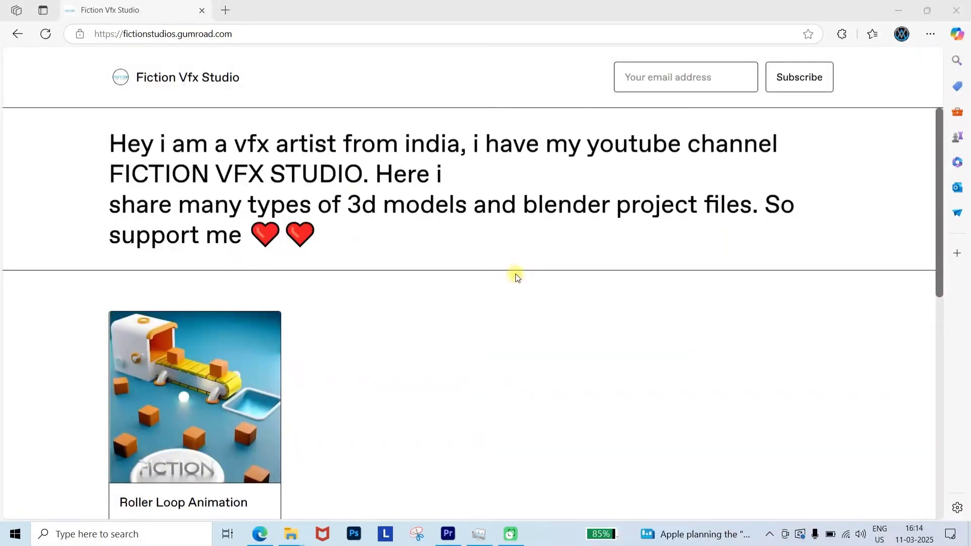
scroll(515, 276, down, 8)
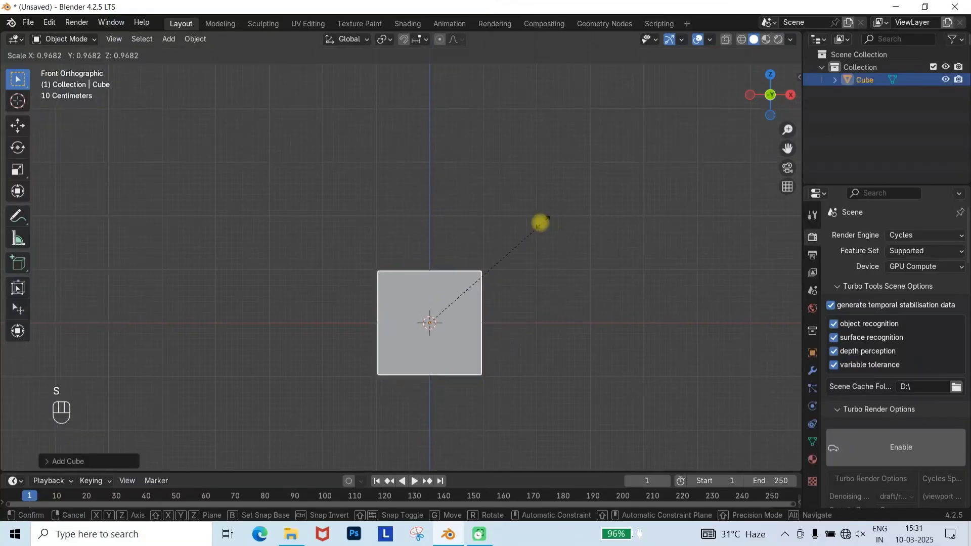
Stretch the shrunken cube along Z into a tall thin column and raise it about 2.1 m so its base sits at the origin.
key(z)
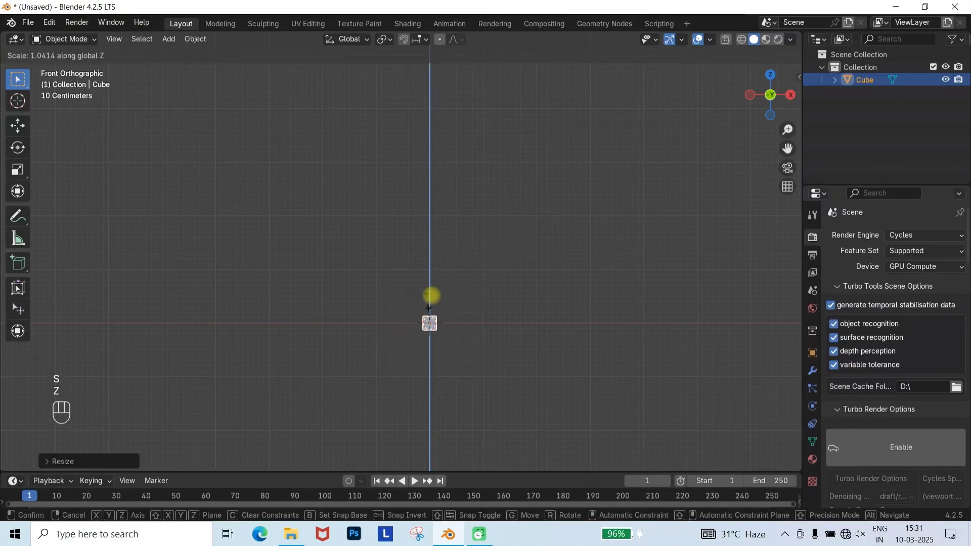
click(600, 47)
key(g)
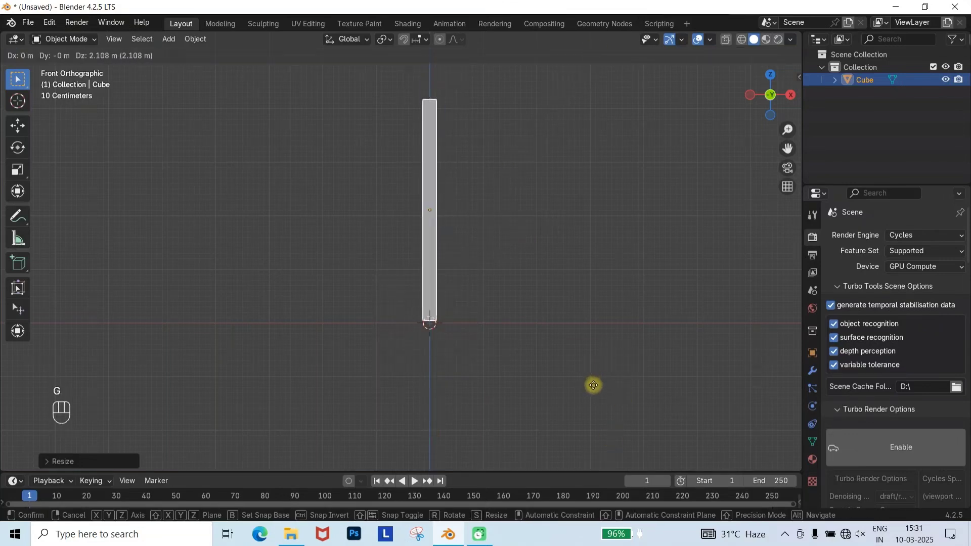
click(593, 385)
key(KP_Decimal)
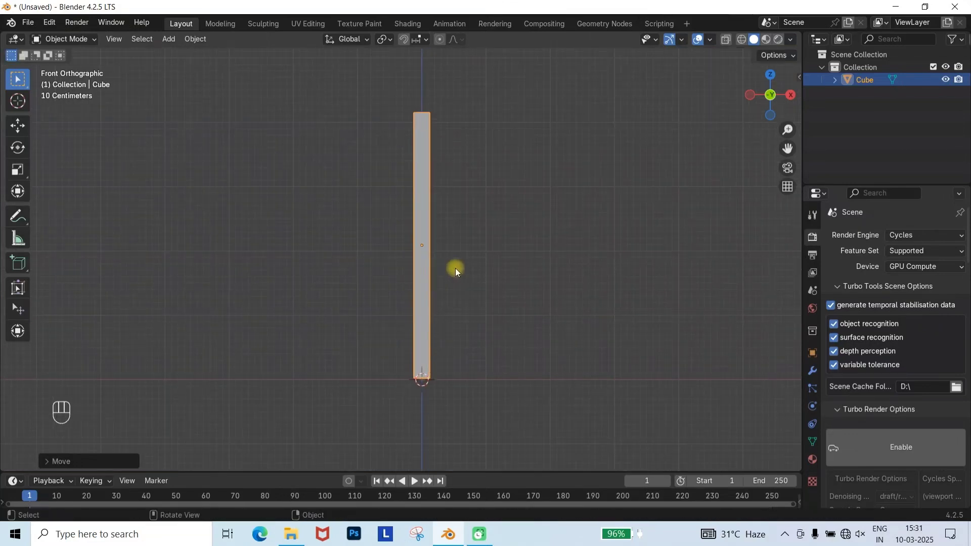
Add evenly spaced horizontal loop cuts along the column's height in Edit Mode, then return to Object Mode.
key(Tab)
key(shift+a)
key(Escape)
right_click(462, 244)
click(455, 230)
key(ctrl+r)
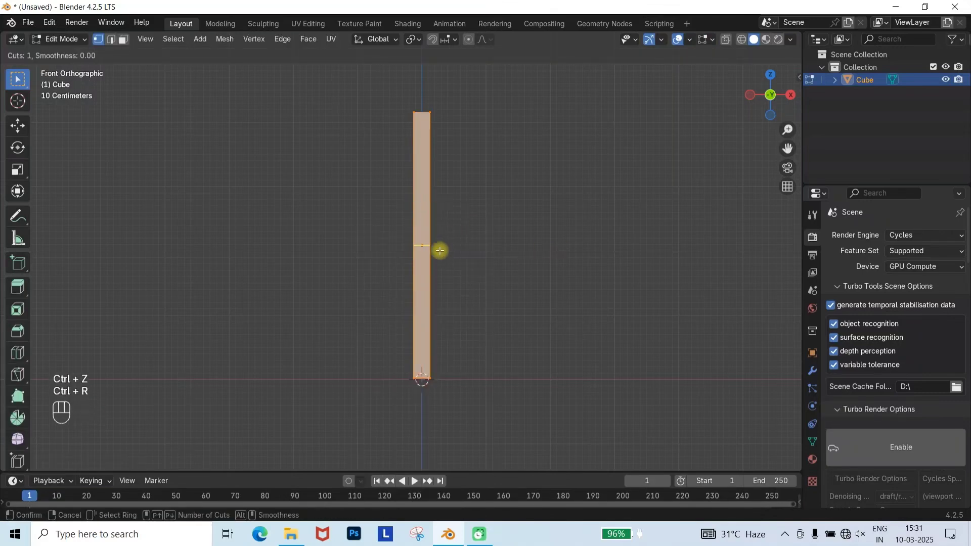
click(440, 249)
right_click(439, 249)
click(98, 460)
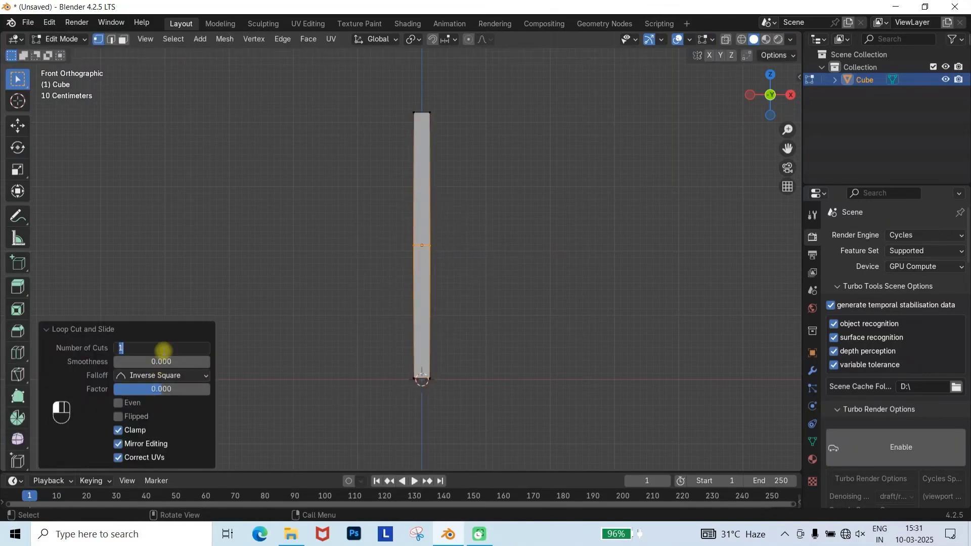
key(Return)
key(Tab)
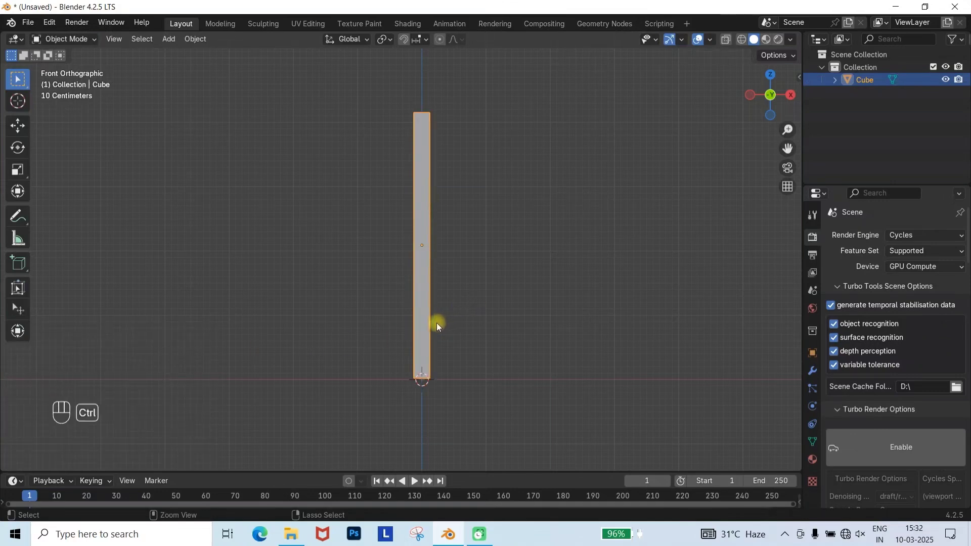
Add a single-bone armature at the column's base and set its viewport display to In Front.
key(shift+a)
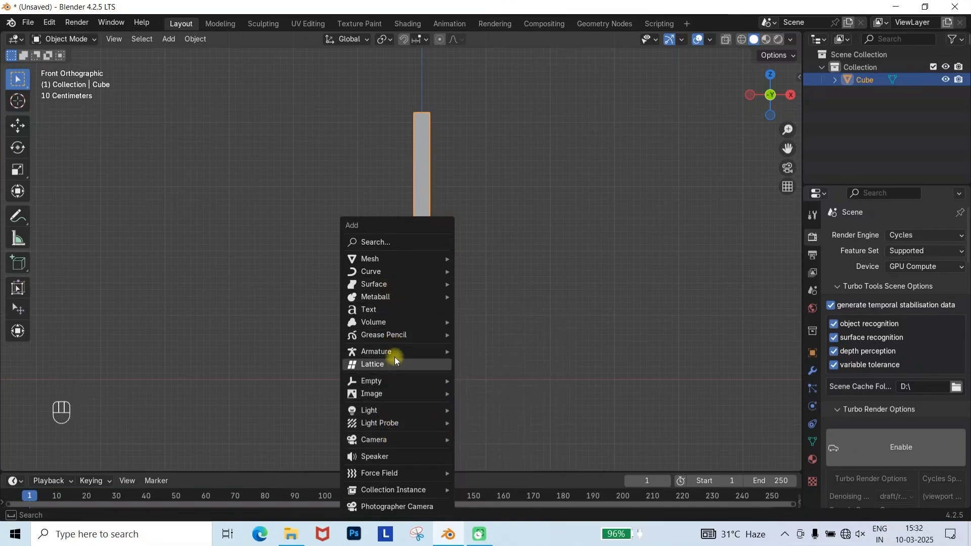
mouse_move(397, 352)
click(480, 350)
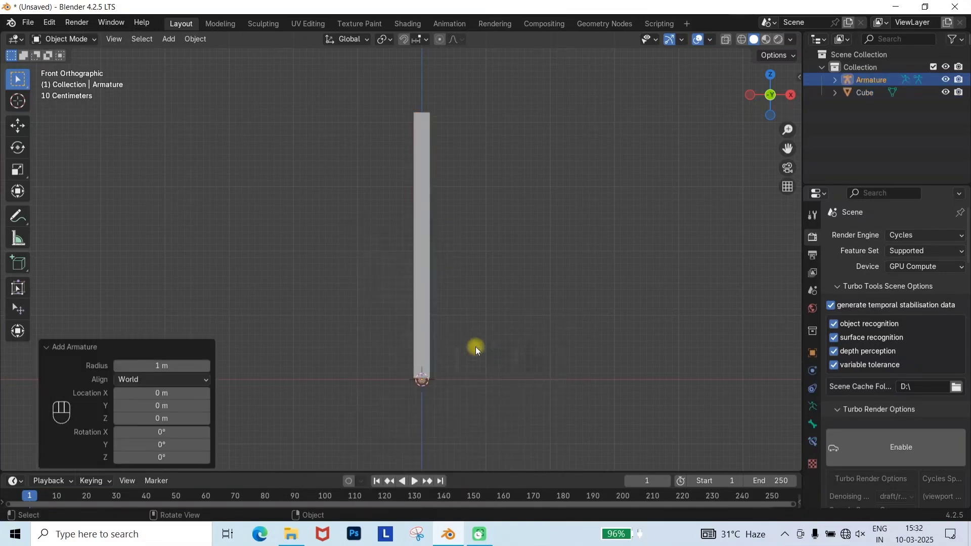
click(812, 407)
scroll(870, 438, down, 5)
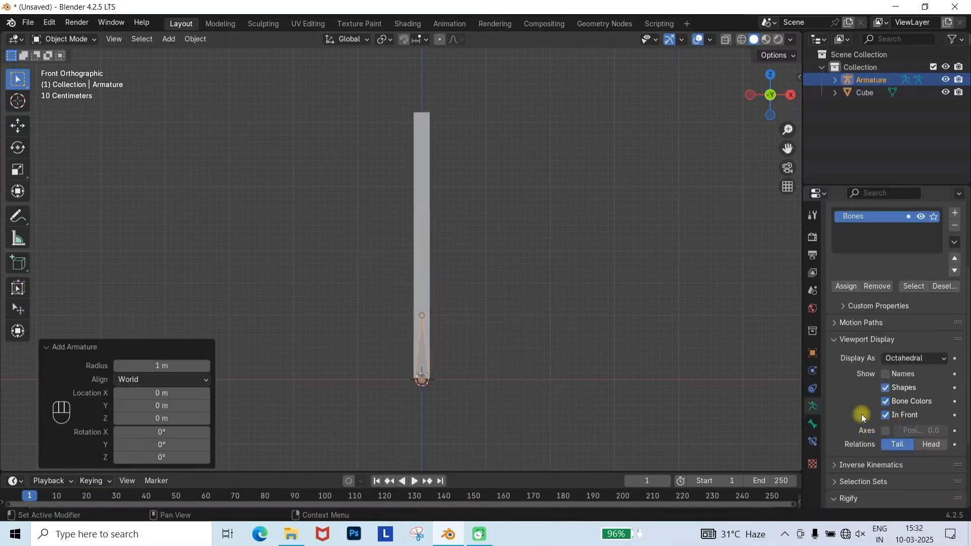
scroll(441, 328, up, 1)
Scale the armature up by about 3.94 so the bone nearly reaches the top of the column.
click(436, 334)
click(417, 351)
shift+middle_drag(436, 352, 432, 376)
key(s)
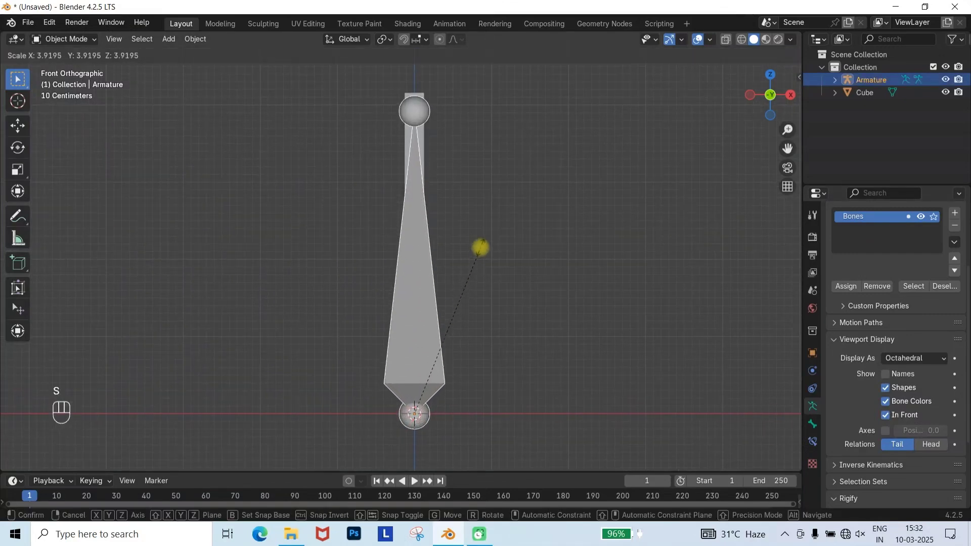
click(481, 247)
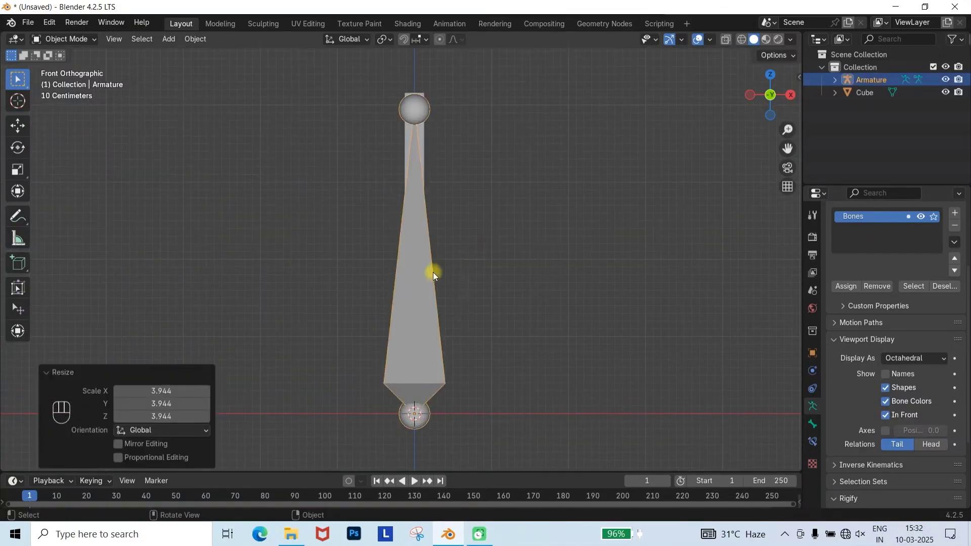
Subdivide the armature's bone with 10 cuts and return to Object Mode.
key(Tab)
right_click(427, 274)
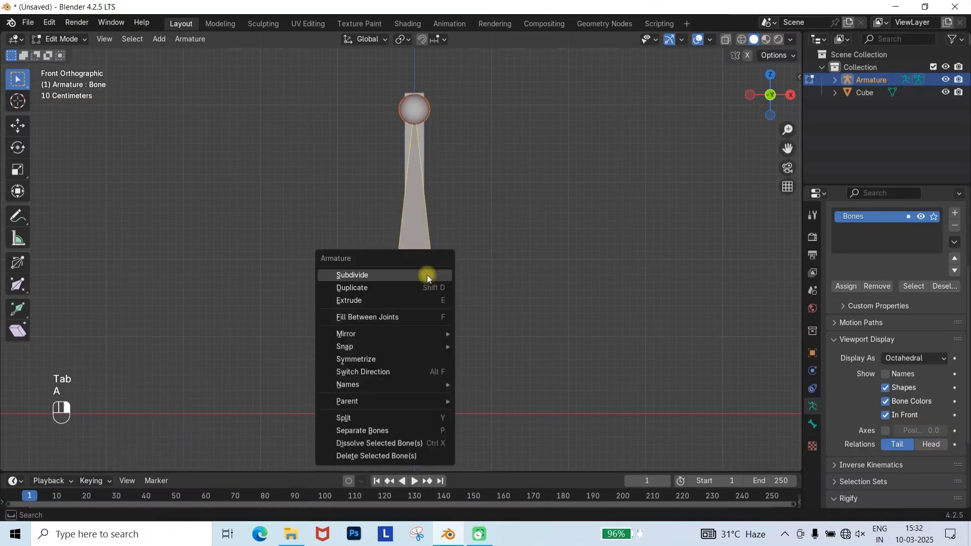
click(428, 277)
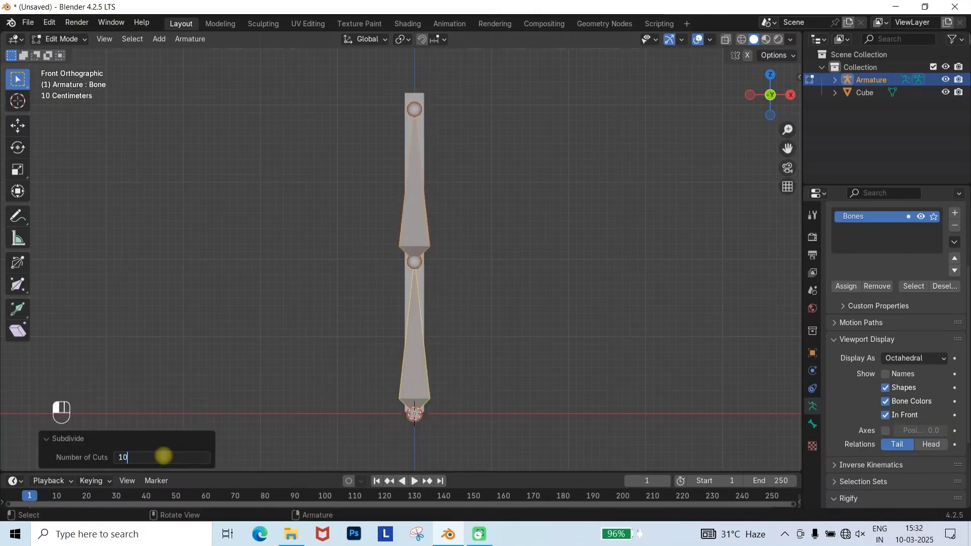
key(Return)
key(Tab)
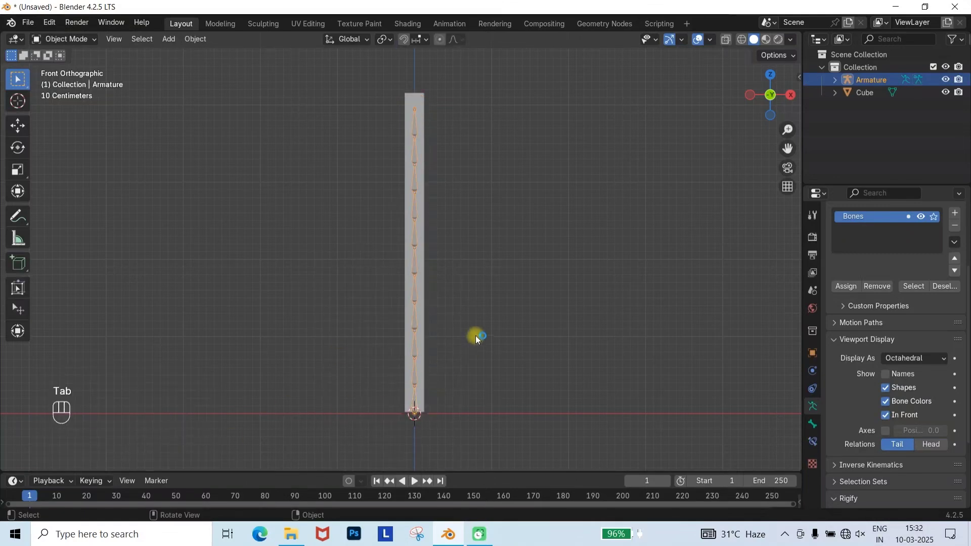
In Pose Mode, give the second bone from the top a Damped Track constraint targeting the top bone, with influence 0.9.
click(81, 40)
click(71, 81)
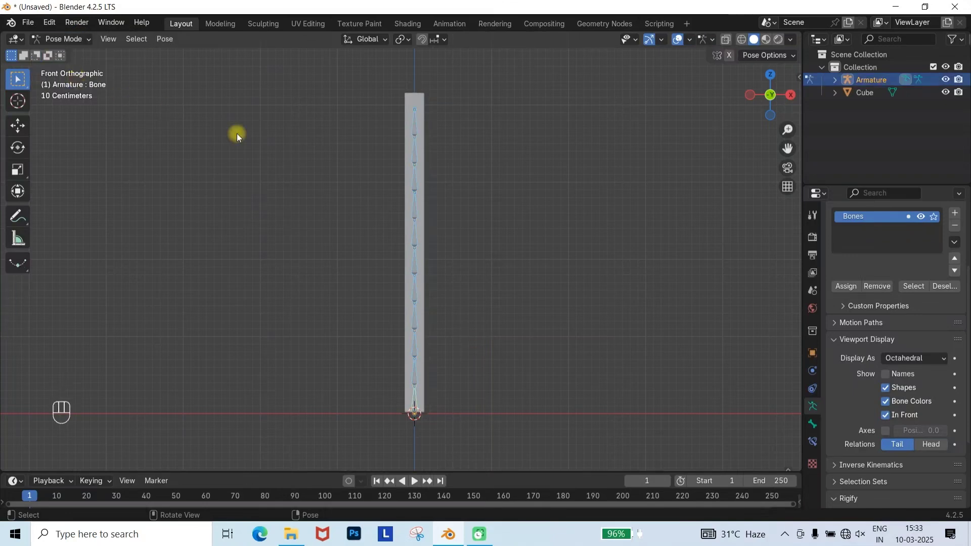
scroll(412, 136, up, 2)
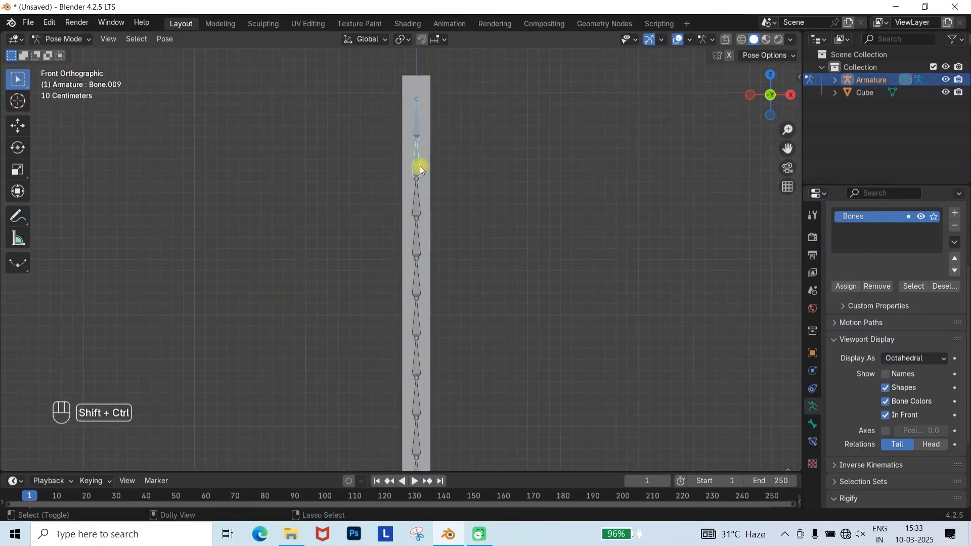
key(ctrl+shift+c)
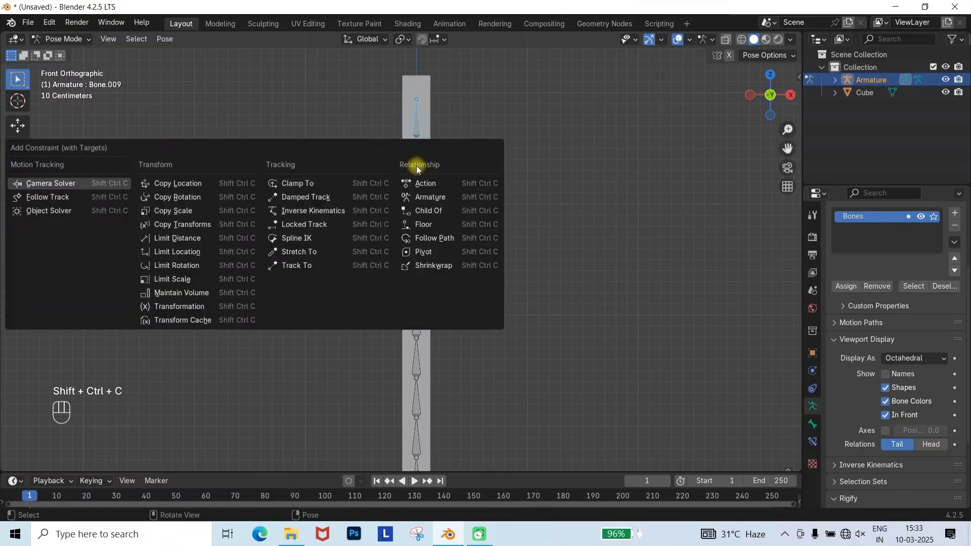
click(321, 197)
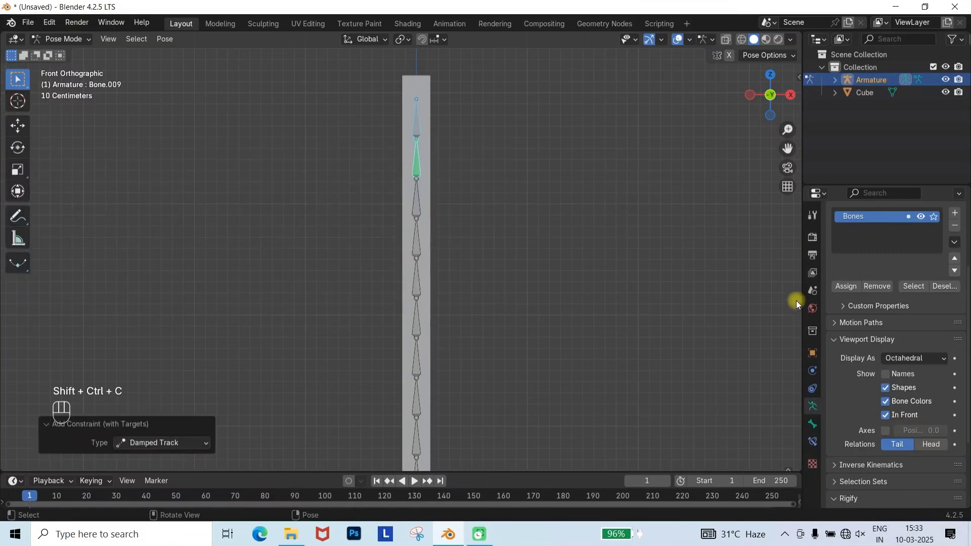
click(818, 429)
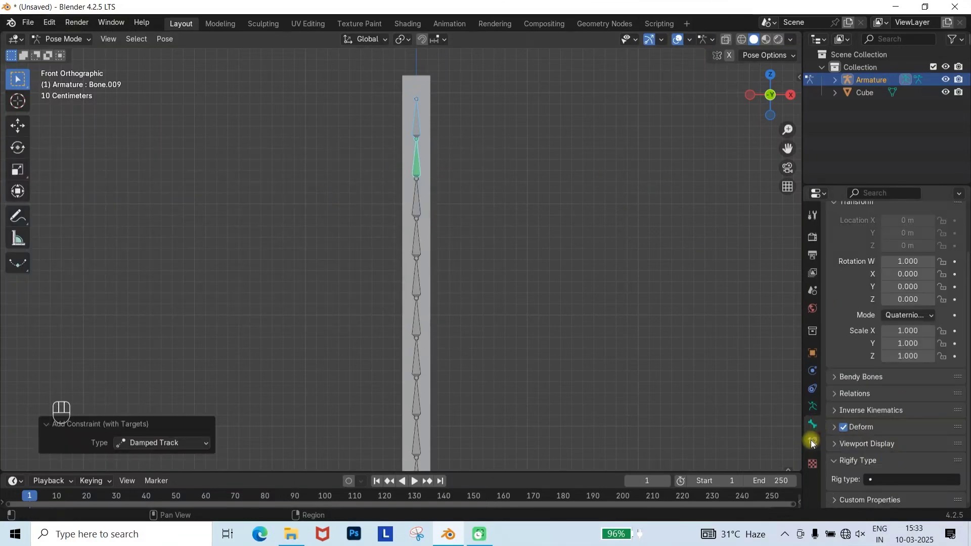
click(813, 441)
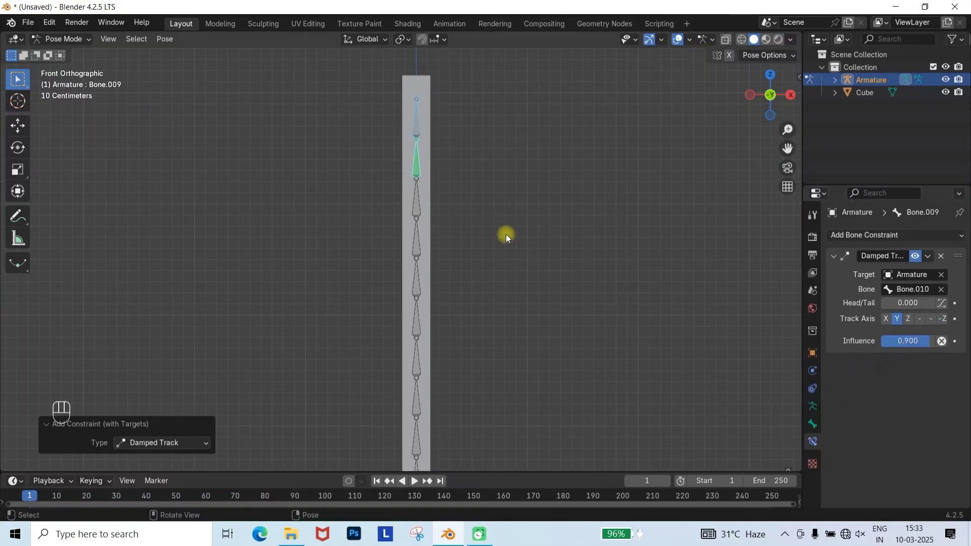
Add a Damped Track constraint to Bone.008 targeting Bone.009 and set its influence to 0.85.
click(420, 172)
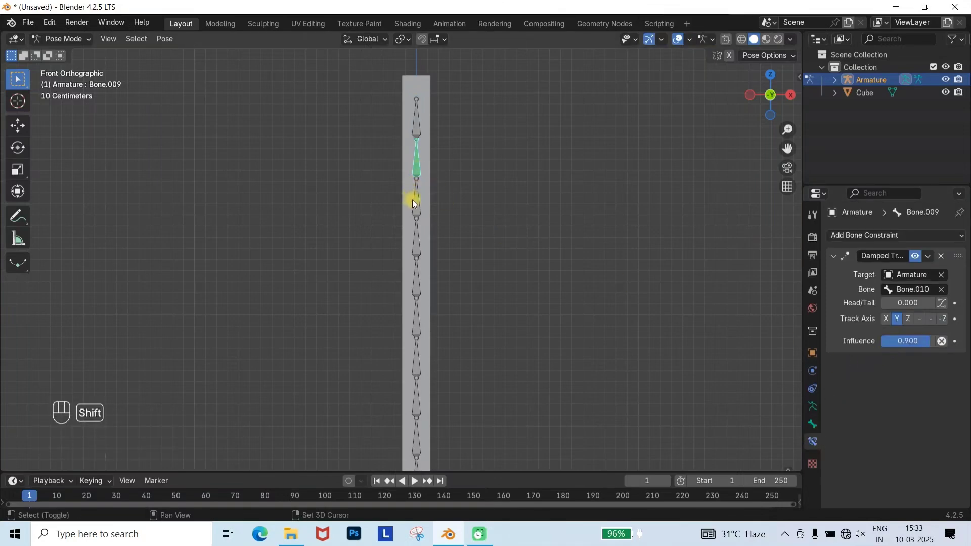
shift+click(413, 203)
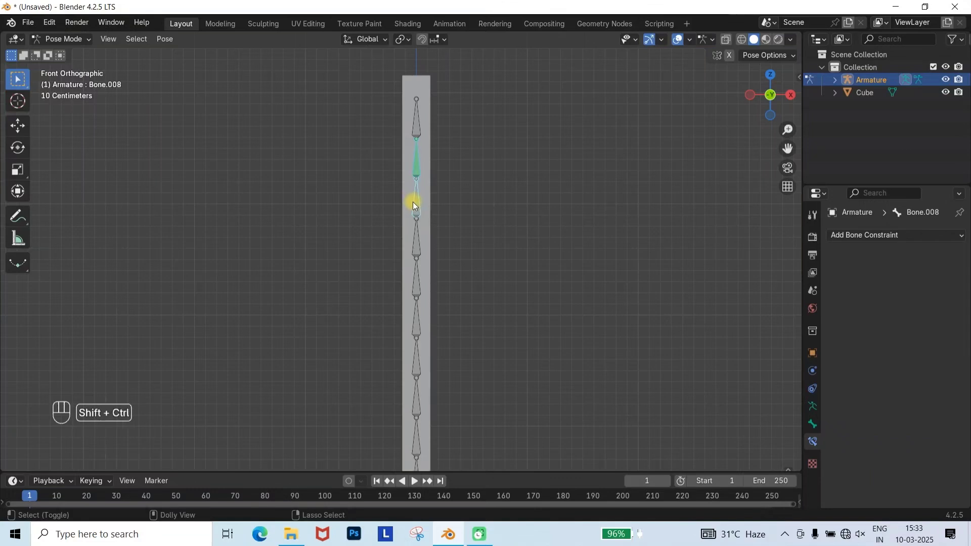
key(shift+ctrl+c)
click(385, 201)
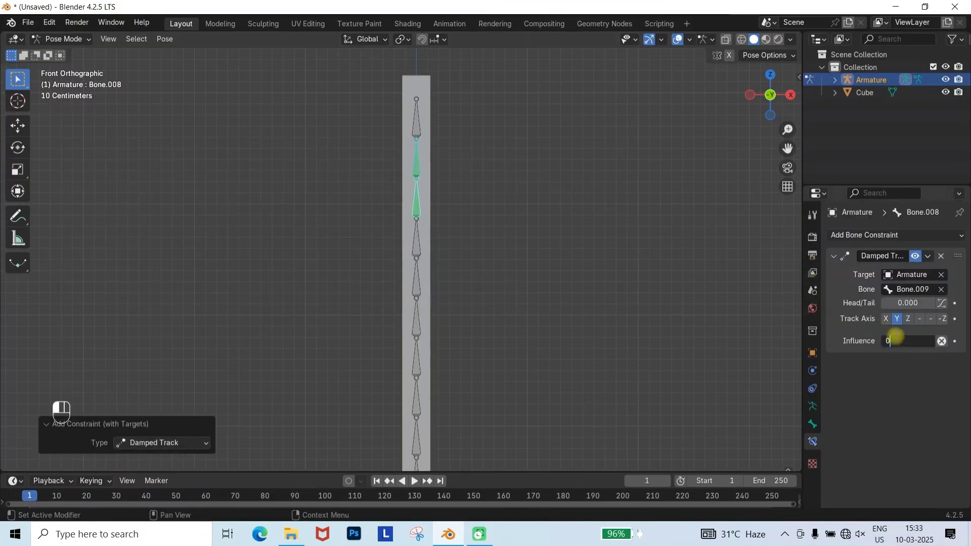
key(Return)
Add a Damped Track constraint to the fourth bone from the top, targeting Bone.008 above it.
click(416, 205)
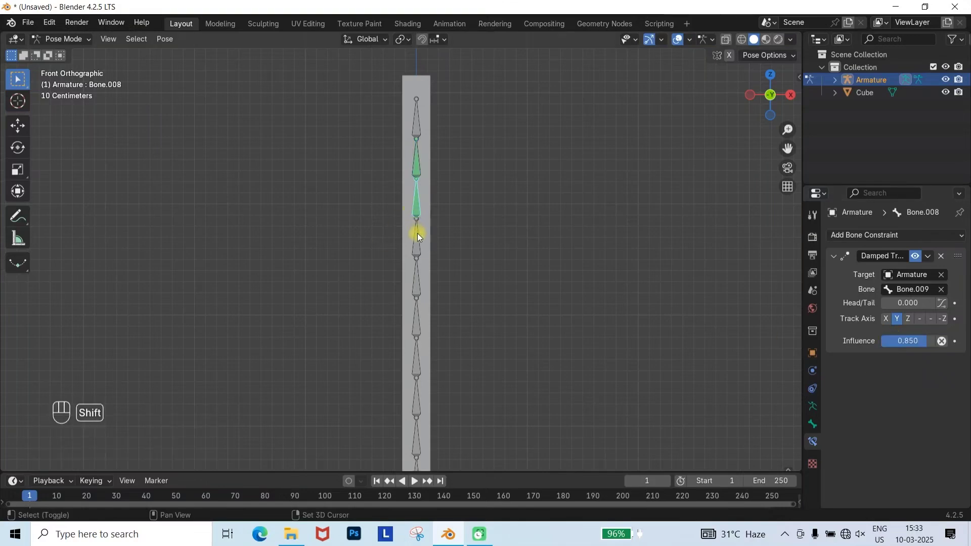
shift+click(418, 235)
key(shift+ctrl+c)
click(388, 233)
Add a Damped Track constraint to the fifth bone from the top, targeting the bone above it, and lower its influence.
click(417, 237)
shift+click(416, 280)
key(ctrl+shift+c)
click(416, 279)
click(897, 339)
text(0)
Add a Damped Track constraint to Bone.005 targeting Bone.006 and reduce its influence.
shift+click(433, 237)
key(shift+ctrl+c)
click(403, 236)
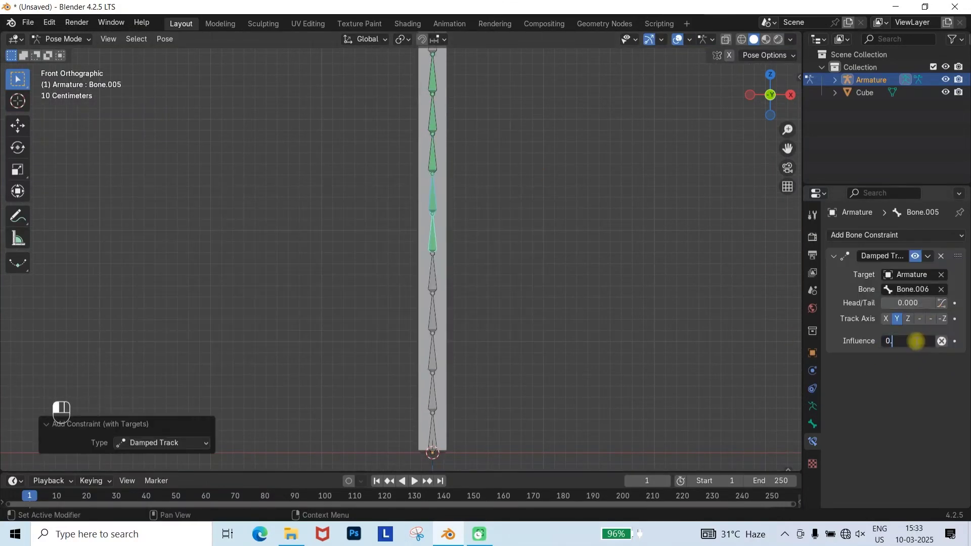
Add a Damped Track constraint to Bone.004 targeting Bone.005 and reduce its influence.
shift+click(433, 271)
key(shift+ctrl+c)
click(403, 275)
click(909, 342)
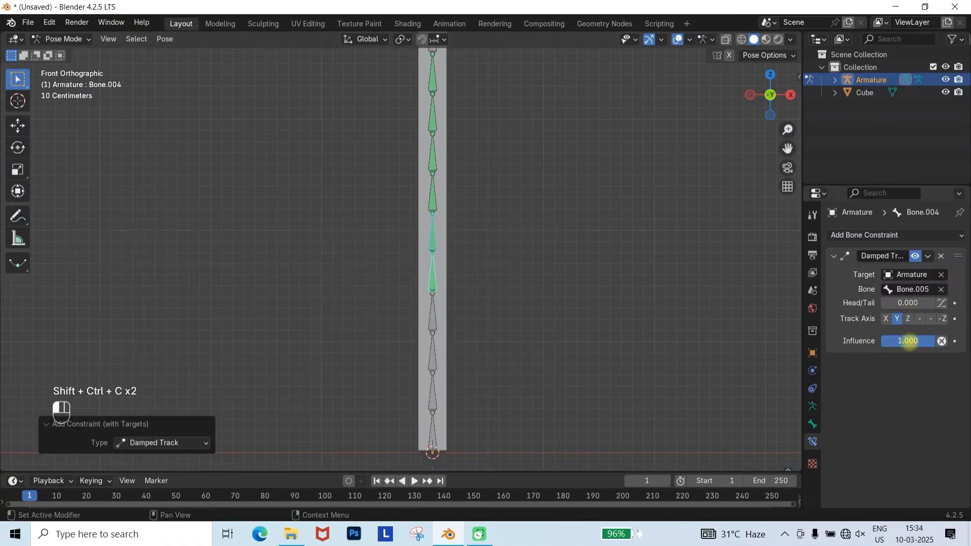
key(Return)
Add a Damped Track constraint to Bone.003 targeting Bone.004 with an influence of 0.6.
shift+click(433, 308)
key(shift+ctrl+c)
click(403, 309)
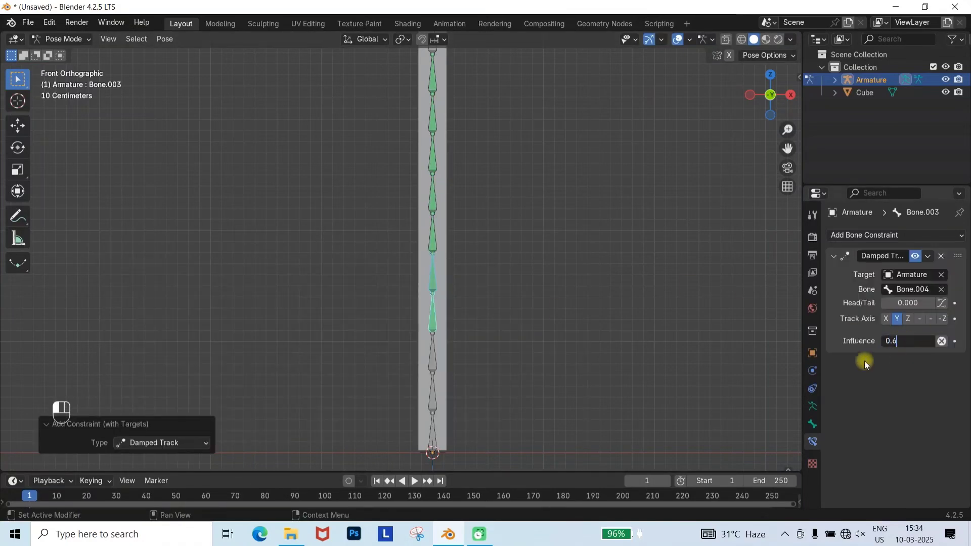
Add a Damped Track constraint to Bone.002 targeting Bone.003 and lower its influence.
shift+click(432, 350)
key(shift+ctrl+c)
click(404, 351)
click(892, 343)
text(0.)
key(Return)
Add a Damped Track constraint to Bone.001 targeting Bone.002 directly above it.
shift+click(433, 387)
key(shift+ctrl+c)
click(403, 388)
Add a Damped Track constraint to the lowest bone targeting Bone.001 and set its influence to 0.45.
shift+click(432, 427)
key(shift+ctrl+c)
click(399, 381)
click(906, 341)
text(0.45)
key(Return)
Return to Object Mode and parent the column mesh to the armature with automatic weights.
click(75, 39)
click(71, 52)
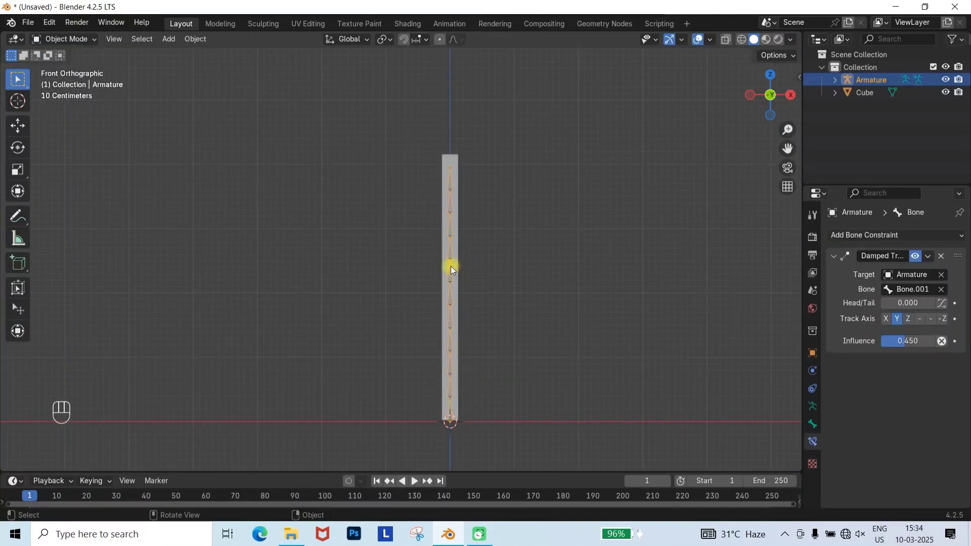
scroll(451, 266, up, 2)
click(456, 208)
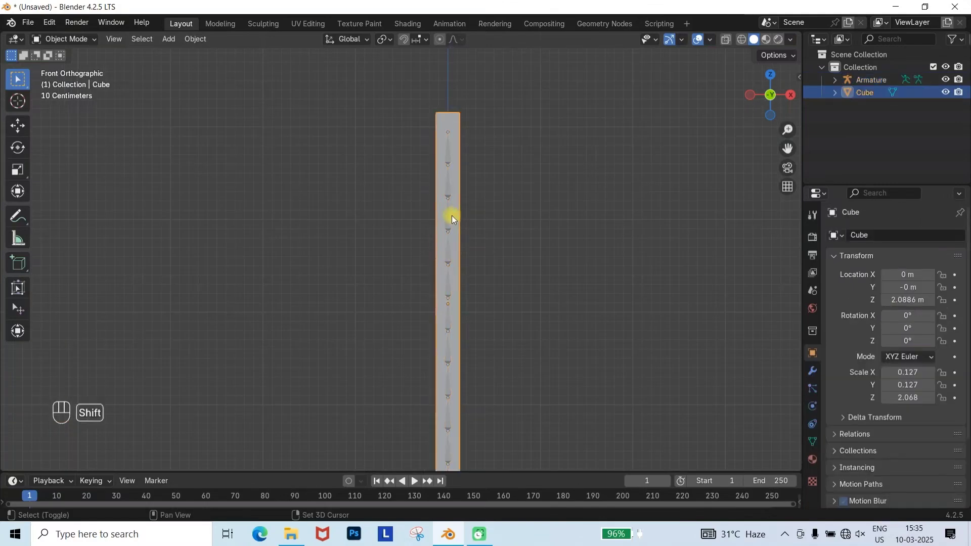
shift+click(448, 220)
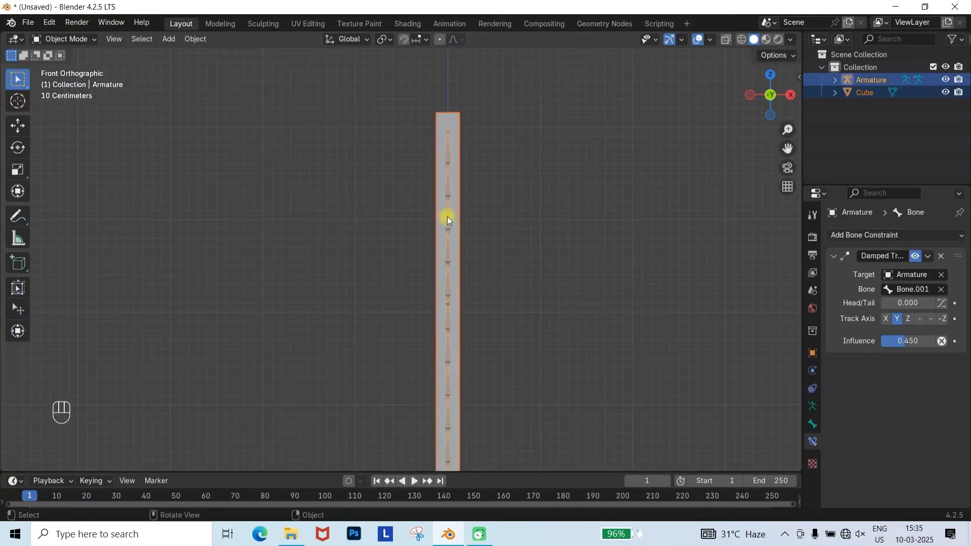
right_click(448, 220)
mouse_move(445, 216)
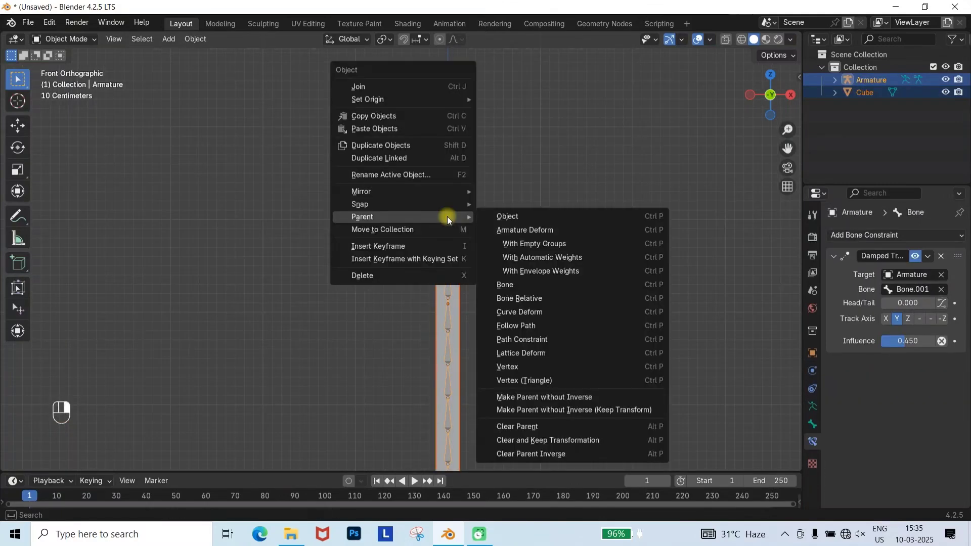
click(555, 257)
Add a Subdivision Surface modifier to the column with 3 viewport levels and apply it.
shift+middle_drag(500, 306, 481, 271)
scroll(481, 271, down, 1)
click(439, 273)
click(813, 371)
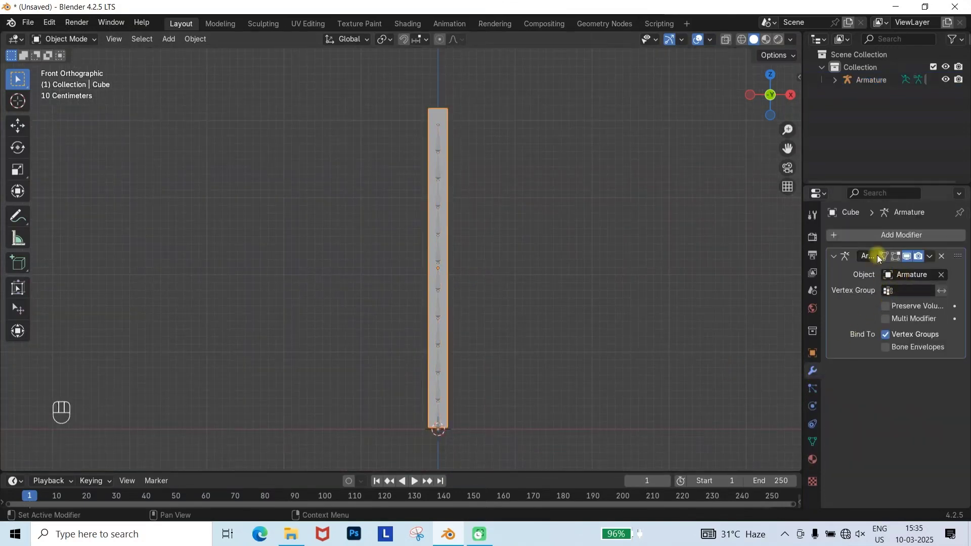
click(878, 236)
mouse_move(843, 244)
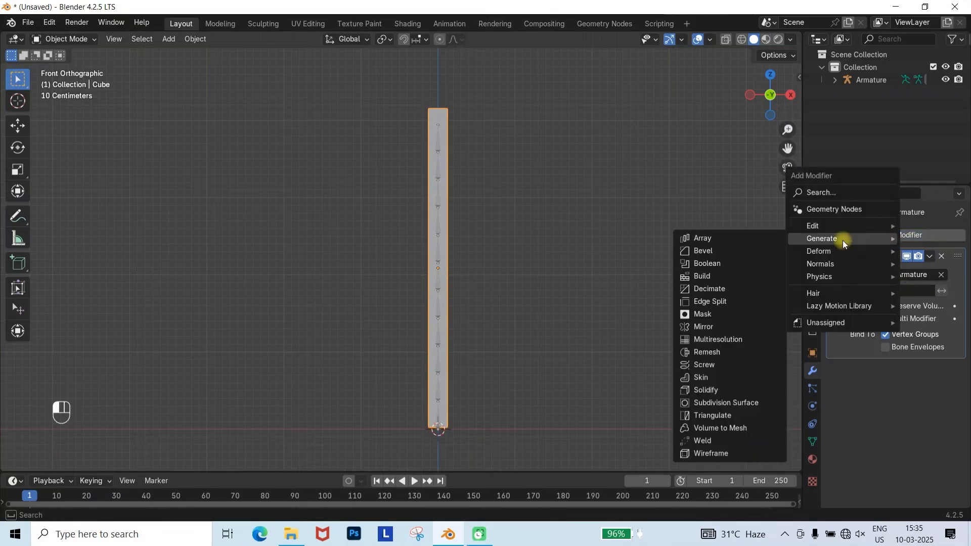
click(714, 404)
middle_drag(501, 197, 591, 226)
click(946, 403)
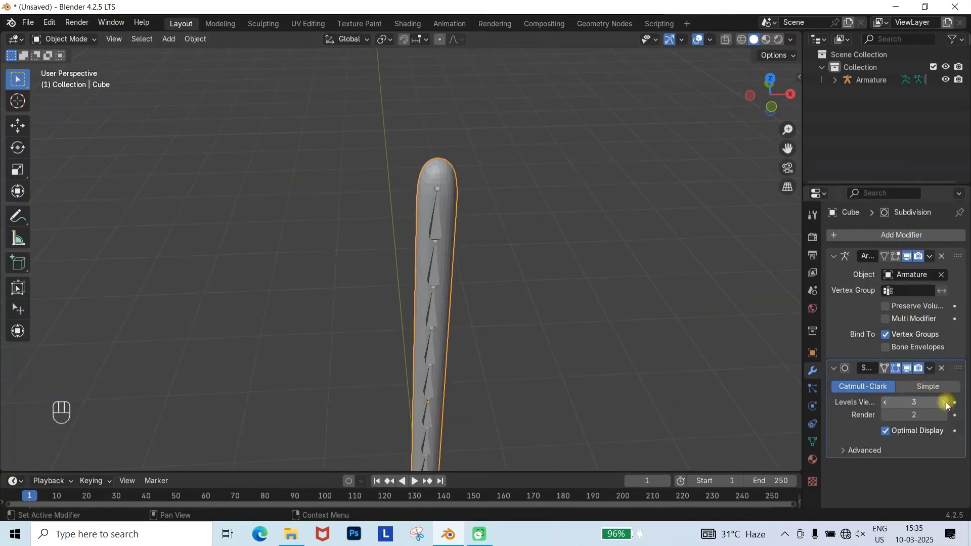
click(929, 368)
click(877, 382)
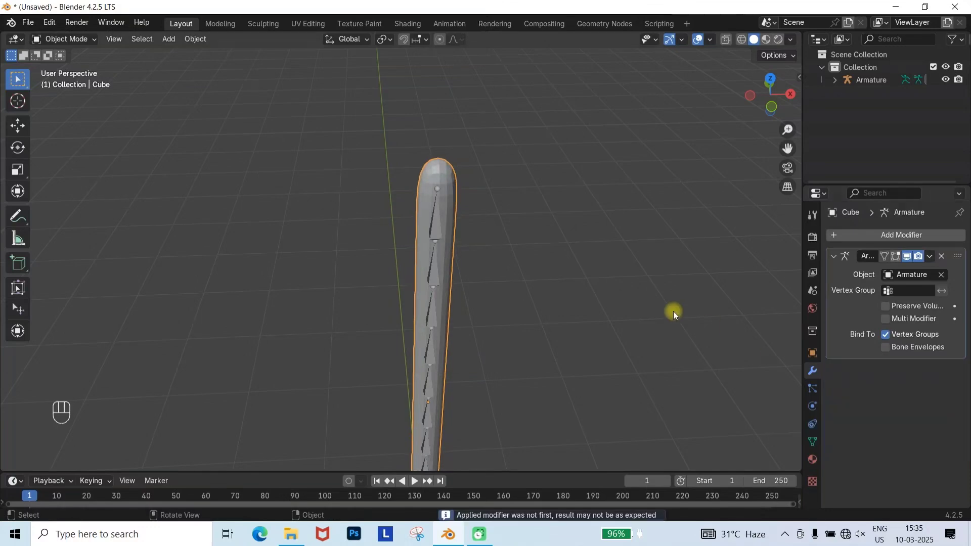
Shade the column auto smooth, and switch the armature to Pose Mode.
right_click(449, 241)
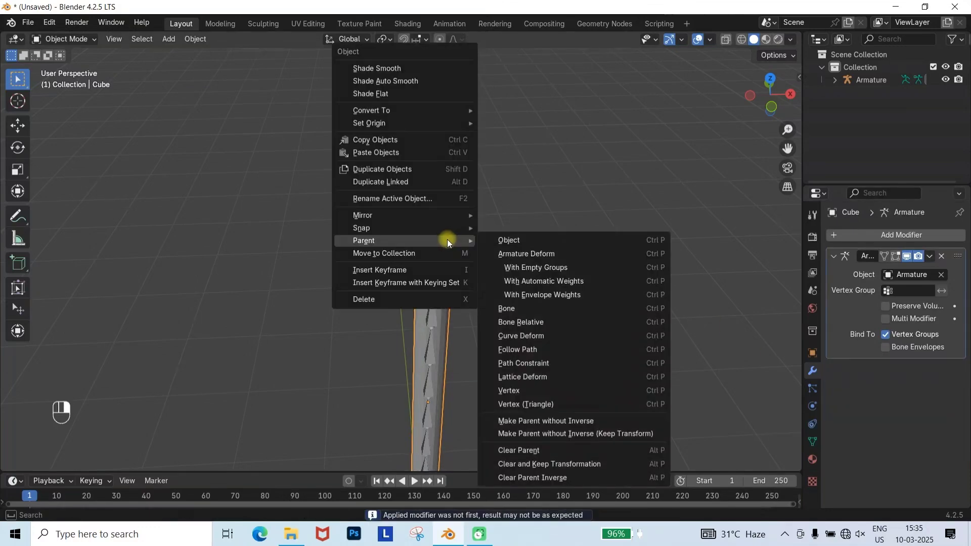
click(407, 81)
middle_drag(475, 219, 464, 229)
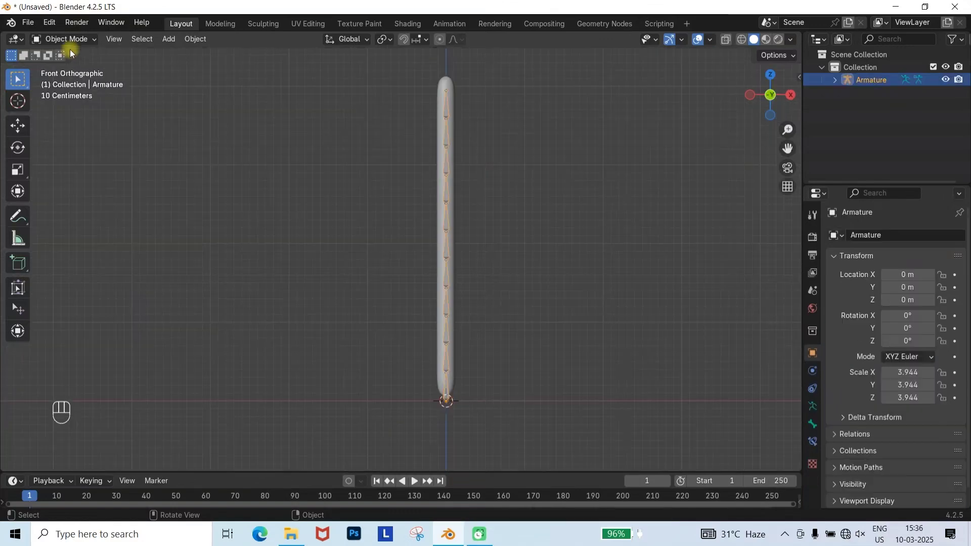
click(75, 40)
click(74, 81)
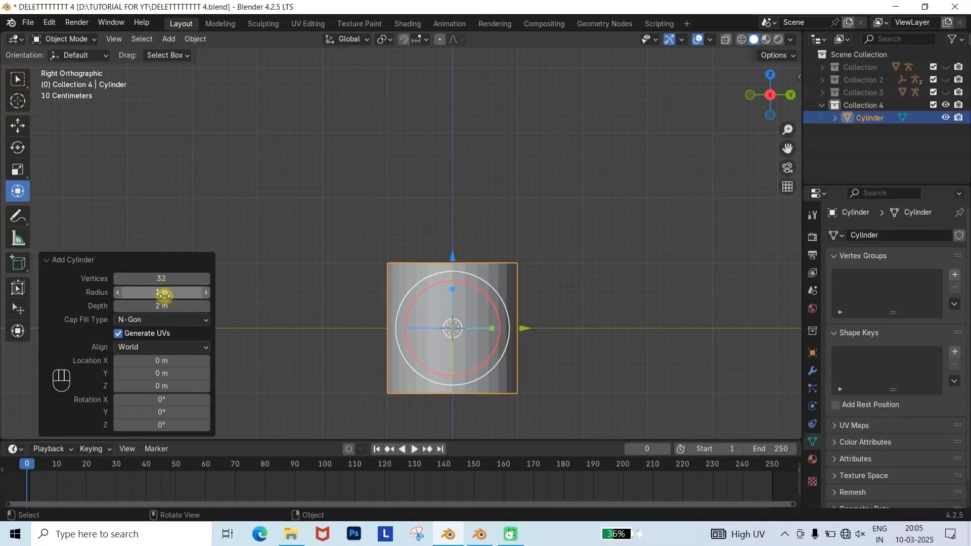
Set the new cylinder to 50 vertices, a 0.05 m radius and a 4 m depth.
drag(166, 291, 112, 300)
middle_drag(354, 253, 374, 298)
scroll(441, 303, up, 4)
click(170, 279)
drag(173, 281, 93, 303)
key(KP_3)
scroll(387, 247, down, 1)
click(161, 292)
text(0.03)
key(Return)
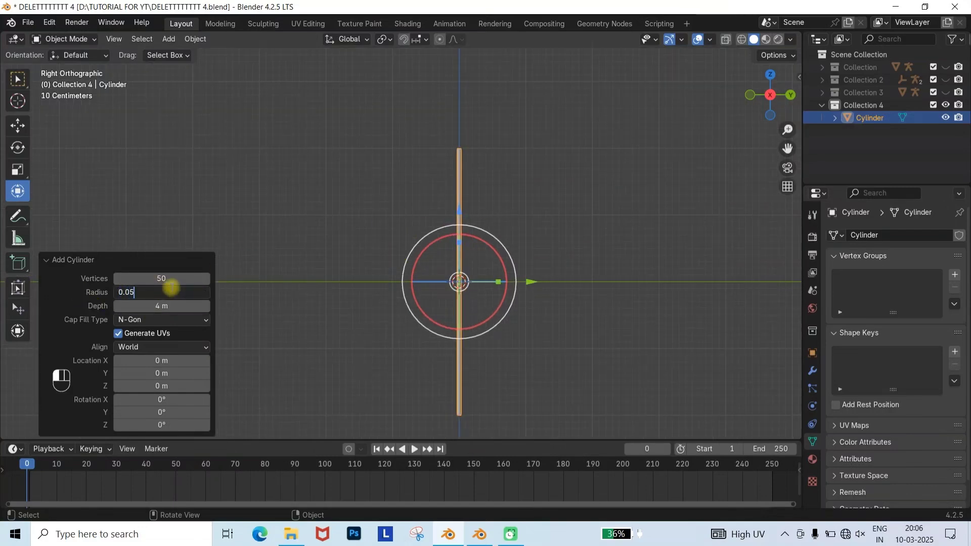
Raise the cylinder above the ground line and rotate it 90° so it lies horizontally along Y.
drag(490, 247, 496, 312)
click(162, 368)
text(90)
key(Return)
scroll(509, 206, up, 2)
click(510, 206)
Add a UV sphere and move it up onto the horizontal rod.
key(shift+a)
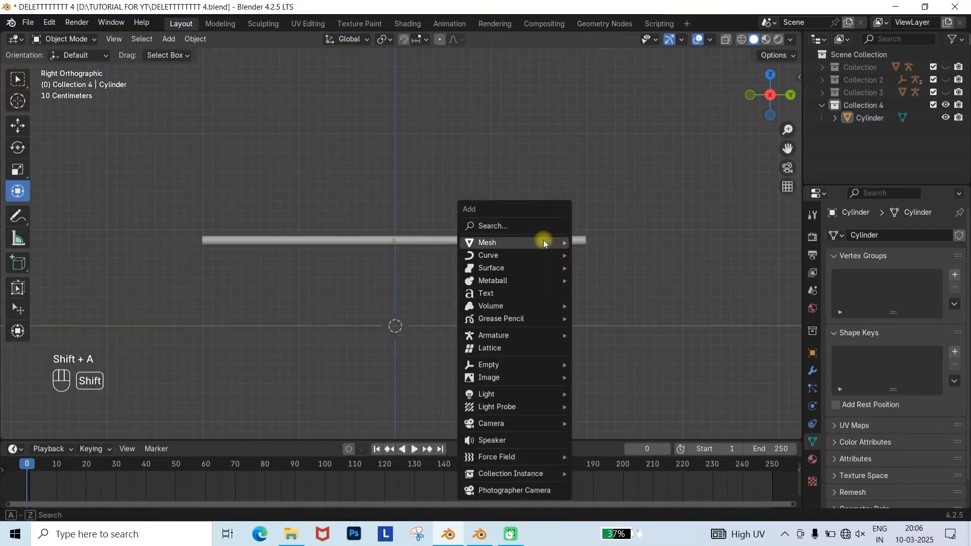
mouse_move(543, 241)
click(608, 279)
key(g)
click(528, 191)
Pull the sphere's top vertex up about 1.08 m in Edit Mode with smooth proportional editing to form a teardrop.
key(Tab)
shift+middle_drag(497, 180, 502, 209)
click(485, 165)
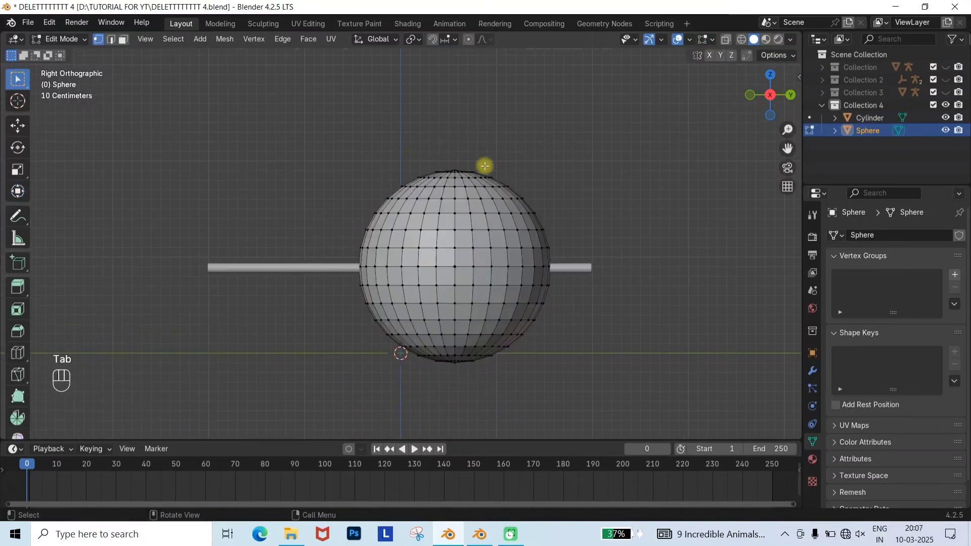
click(453, 169)
scroll(454, 163, up, 1)
shift+middle_drag(457, 161, 452, 224)
scroll(452, 224, down, 2)
click(23, 191)
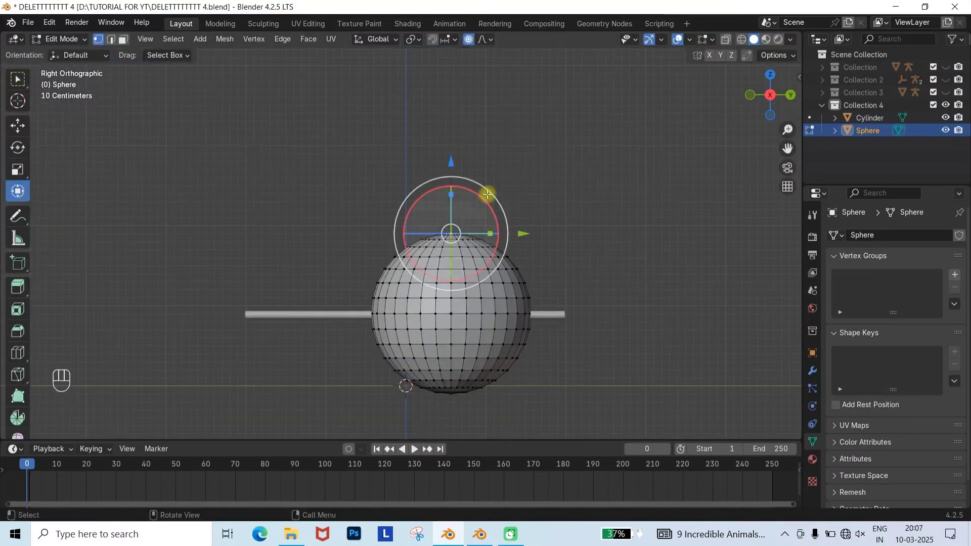
drag(454, 162, 456, 73)
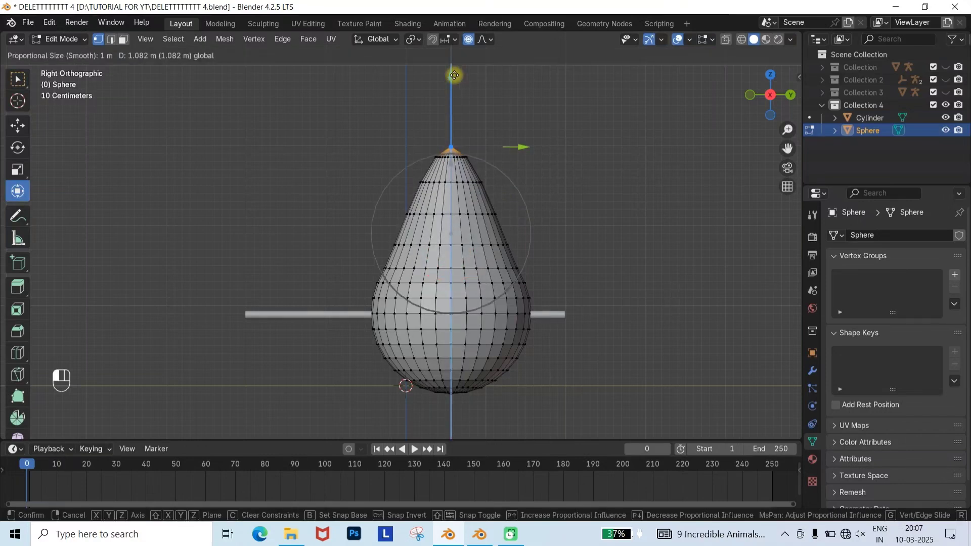
click(453, 75)
Shade the teardrop auto smooth in Object Mode and rotate it -90° about the X axis.
key(Tab)
right_click(490, 232)
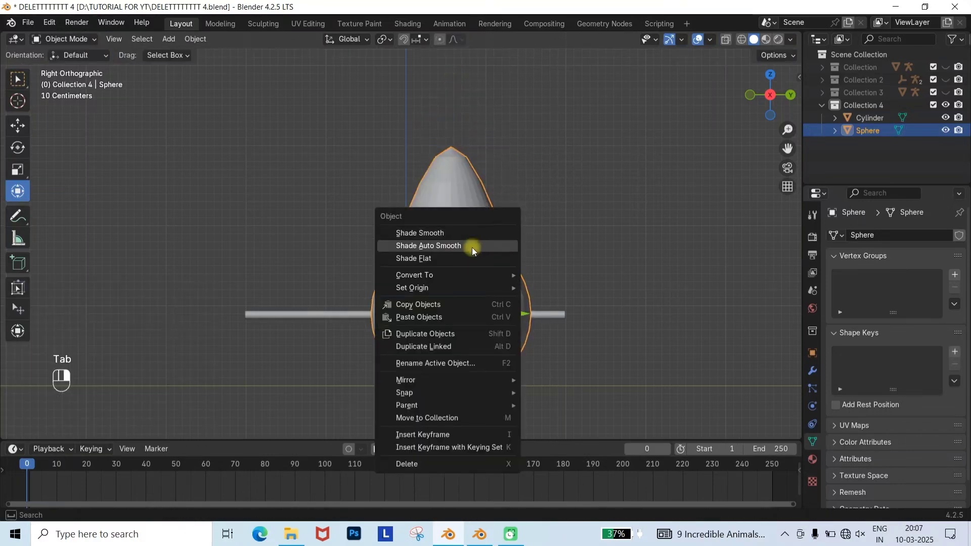
click(472, 247)
drag(465, 273, 503, 338)
click(183, 369)
text(-90)
key(Return)
Scale the teardrop down and move it about 1.51 m along Y to the rod's end.
key(s)
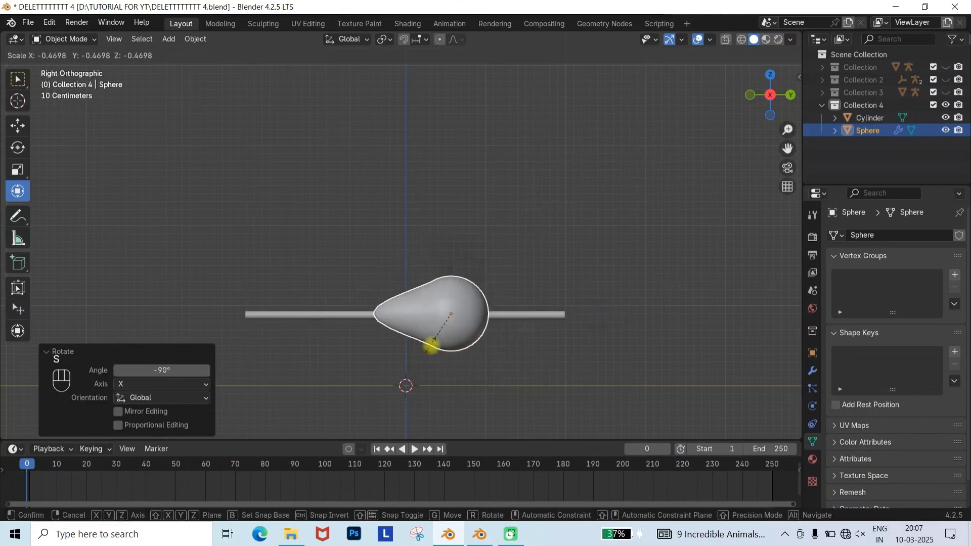
click(464, 336)
scroll(492, 324, up, 3)
shift+middle_drag(500, 329, 464, 304)
key(g)
click(674, 304)
shift+middle_drag(674, 304, 594, 266)
scroll(591, 262, up, 1)
Scale the teardrop down further to a small tip and seat it against the end of the rod.
key(s)
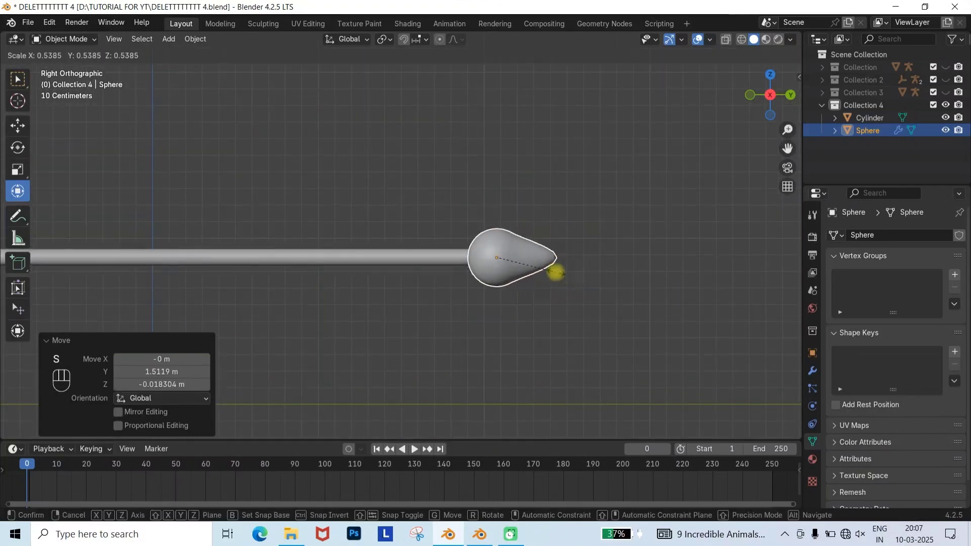
click(554, 272)
drag(527, 222, 339, 294)
key(ctrl+z)
scroll(577, 260, up, 1)
key(s)
click(565, 265)
drag(552, 261, 541, 263)
click(518, 290)
middle_drag(518, 291, 497, 313)
click(505, 273)
drag(540, 263, 750, 276)
key(KP_3)
scroll(602, 246, up, 3)
Set the teardrop's origin to its geometry and align it with the rod's axis.
key(Tab)
scroll(672, 266, up, 2)
key(Tab)
right_click(618, 264)
mouse_move(618, 306)
click(709, 308)
drag(620, 268, 623, 277)
click(657, 263)
Join the teardrop tip and the cylinder into one object.
scroll(693, 250, down, 3)
click(619, 254)
shift+click(540, 259)
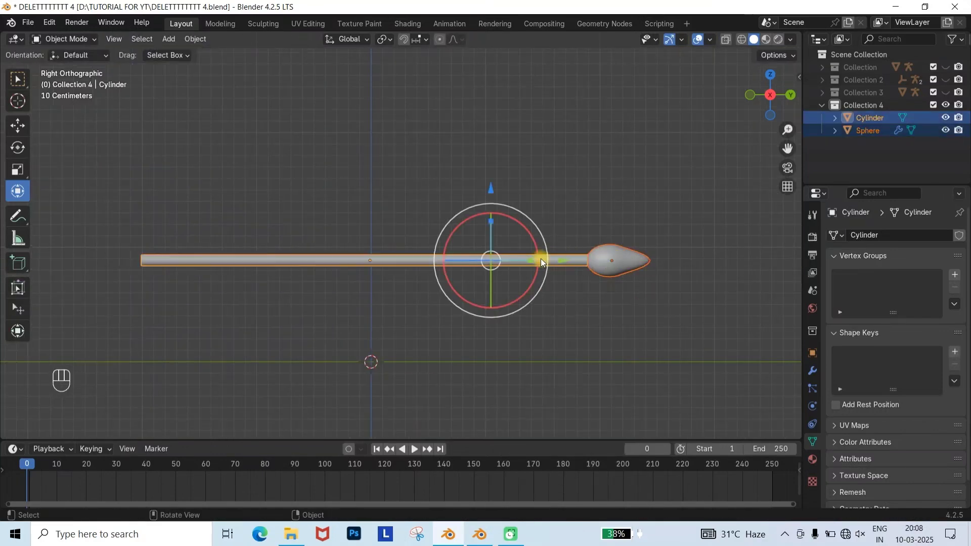
key(ctrl+j)
click(524, 222)
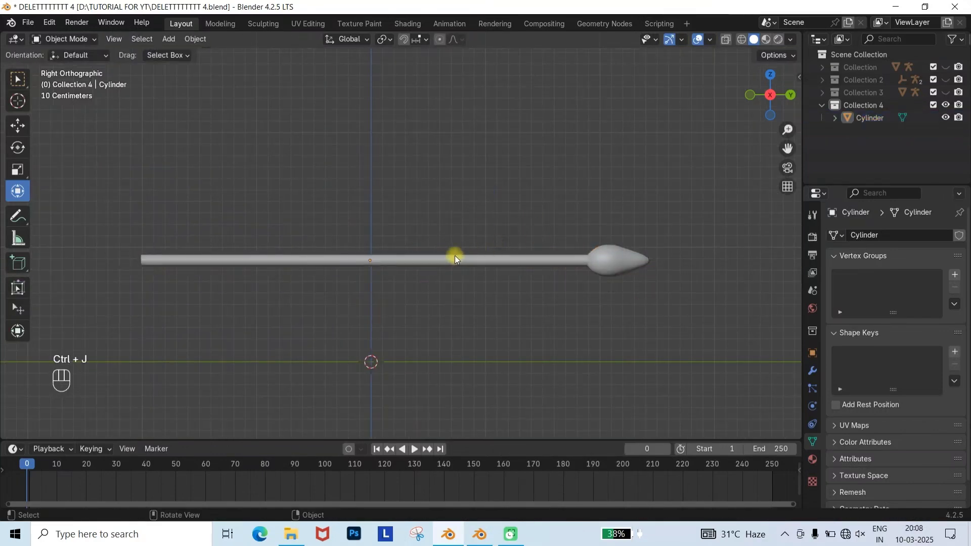
Add an armature and place its base at the rod's plain end, about -1.95 m in Y and 0.89 m in Z.
click(482, 259)
middle_drag(481, 259, 427, 250)
key(shift+a)
mouse_move(374, 393)
click(486, 343)
key(g)
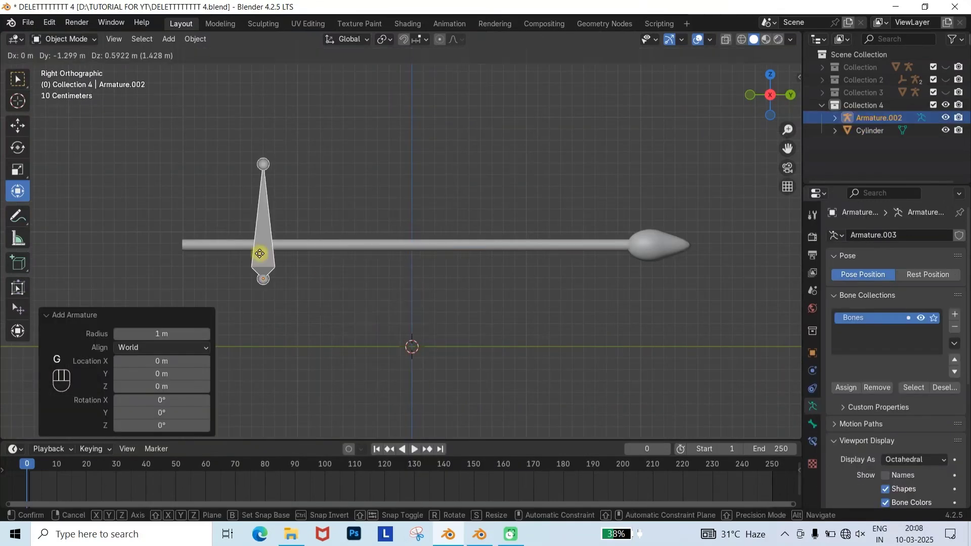
click(200, 227)
Show the armature in front of the mesh and nudge its base onto the end of the rod.
scroll(860, 440, down, 7)
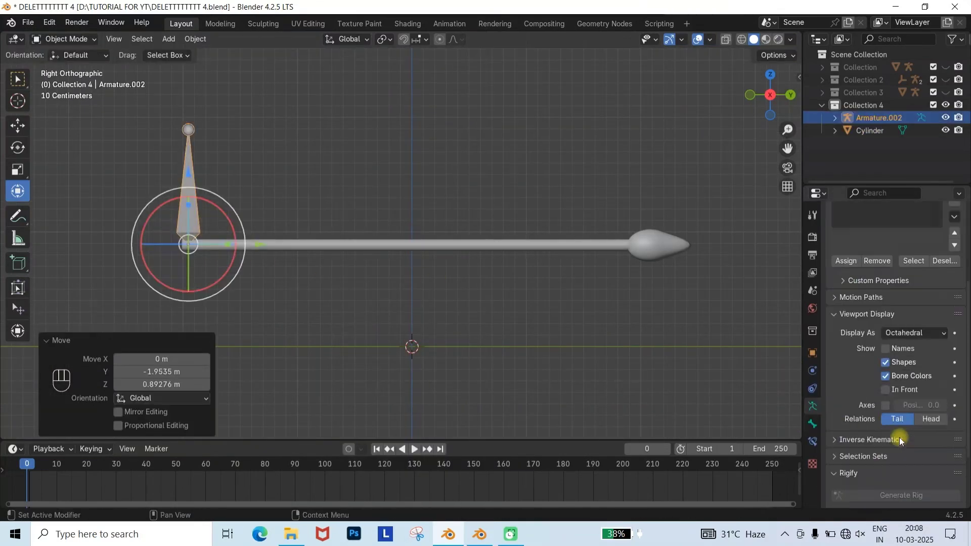
click(277, 227)
scroll(277, 227, up, 2)
click(152, 251)
key(g)
click(151, 248)
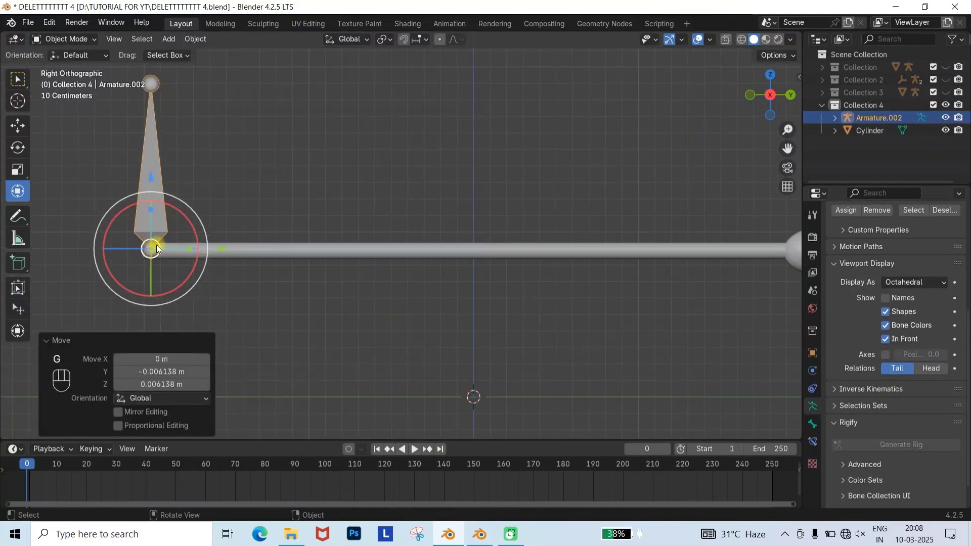
key(e)
click(374, 257)
click(154, 250)
scroll(219, 249, down, 1)
shift+middle_drag(220, 250, 201, 250)
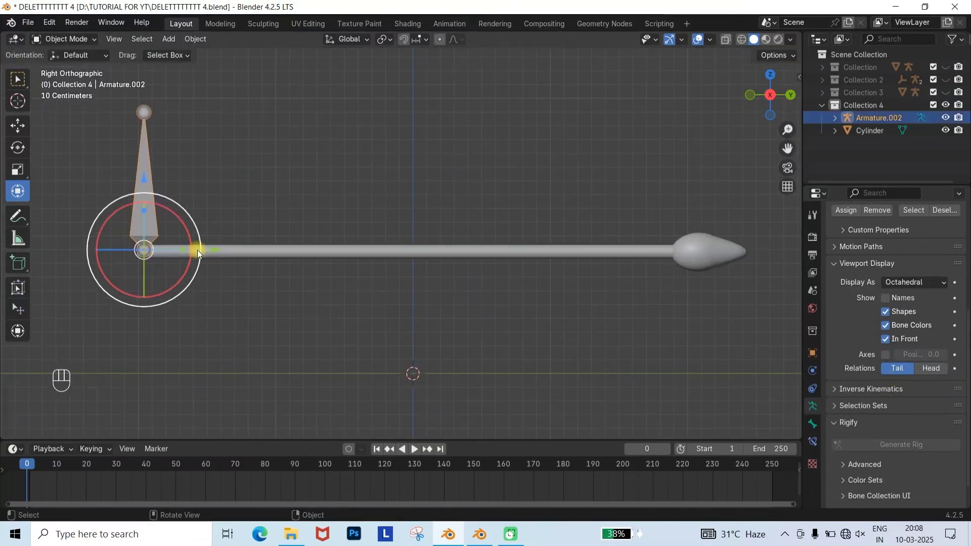
key(e)
click(228, 268)
Extrude a bone about 4.2 m long in Edit Mode from the first bone's base along the rod to the tip.
key(Tab)
click(145, 250)
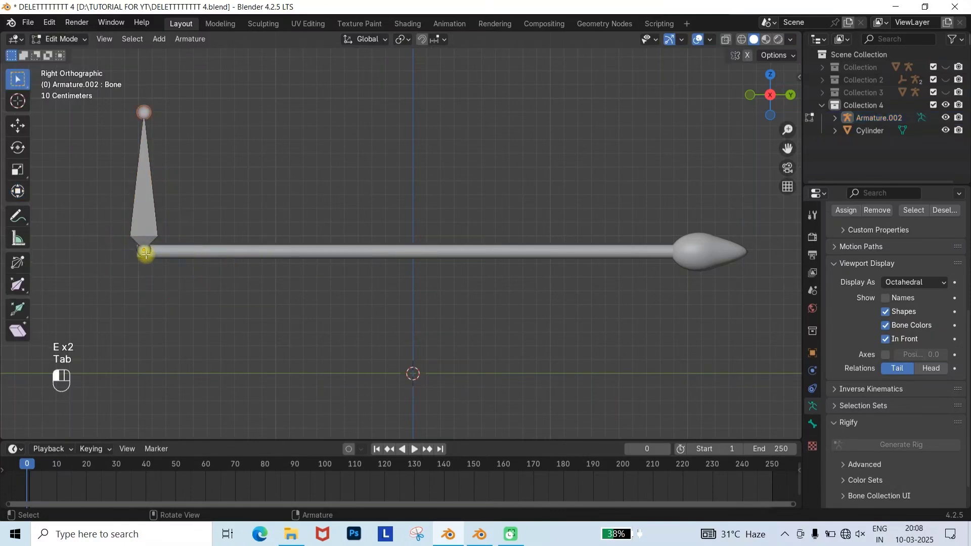
key(e)
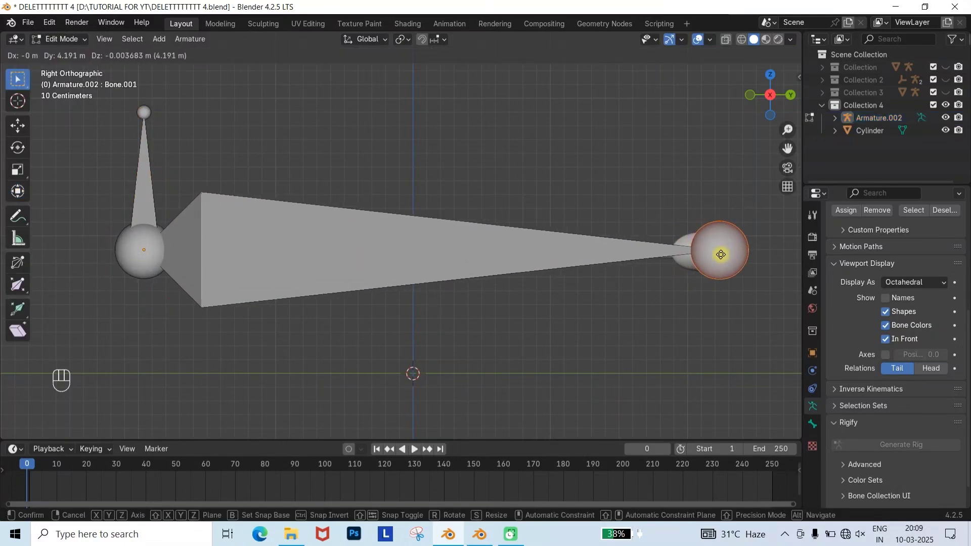
click(718, 257)
Subdivide the long horizontal bone with 10 cuts.
click(294, 258)
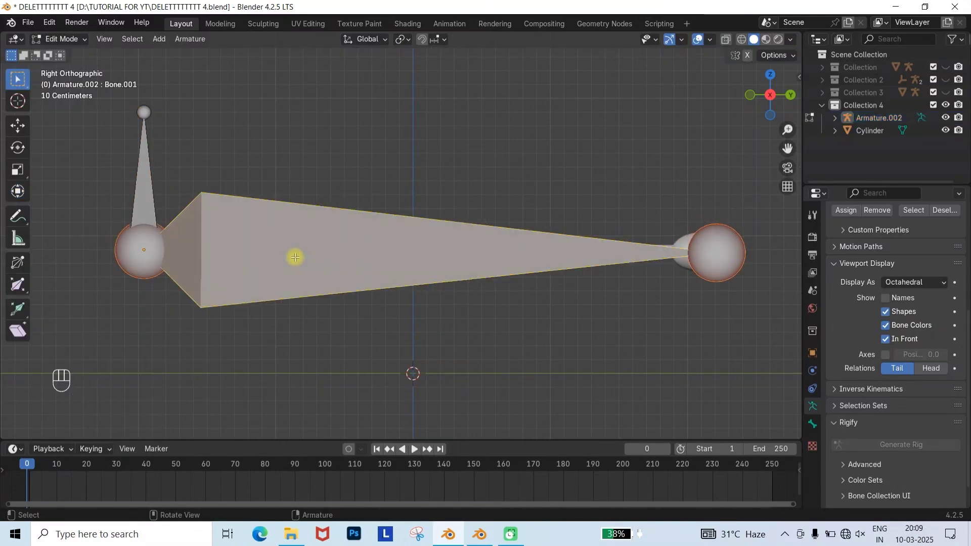
right_click(295, 257)
click(295, 256)
drag(184, 423, 204, 430)
click(204, 427)
click(204, 427)
click(203, 427)
click(202, 426)
click(202, 426)
Move the chain's end joint about 0.18 m along Y to reach the point of the teardrop tip.
shift+middle_drag(716, 257, 637, 251)
scroll(636, 250, up, 1)
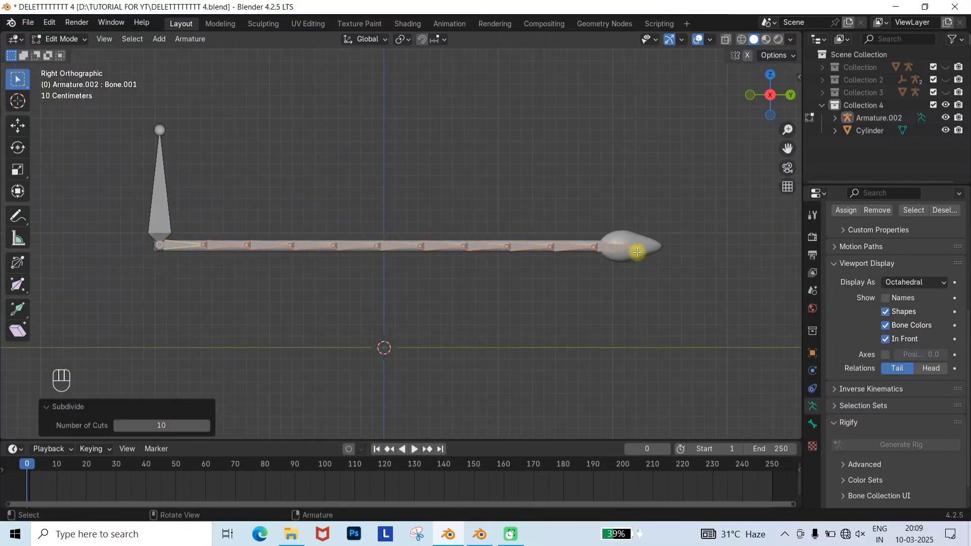
scroll(637, 250, down, 2)
click(638, 248)
key(e)
right_click(662, 248)
key(ctrl+z)
key(e)
click(660, 243)
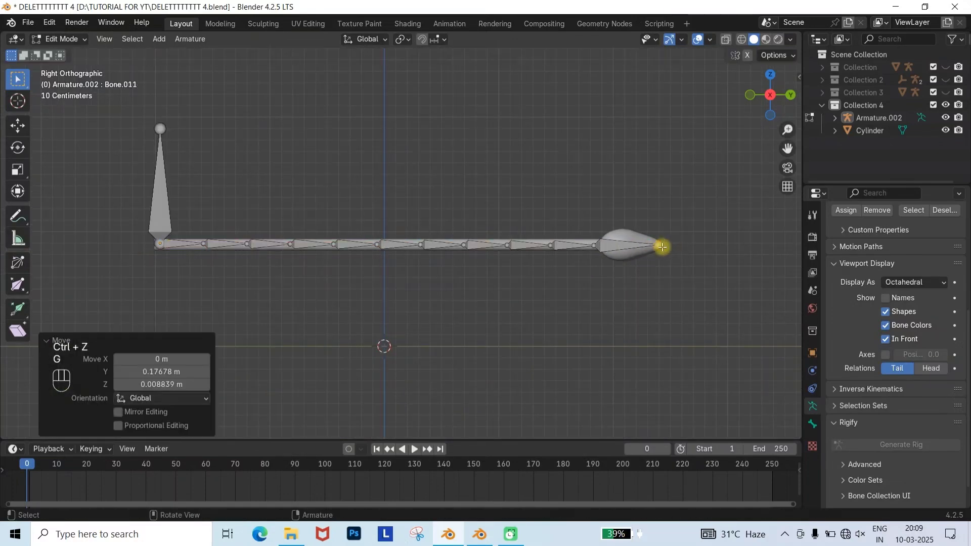
Extrude a control bone about 0.46 m long along Y from the point of the teardrop tip.
key(g)
click(715, 247)
shift+middle_drag(554, 277, 563, 282)
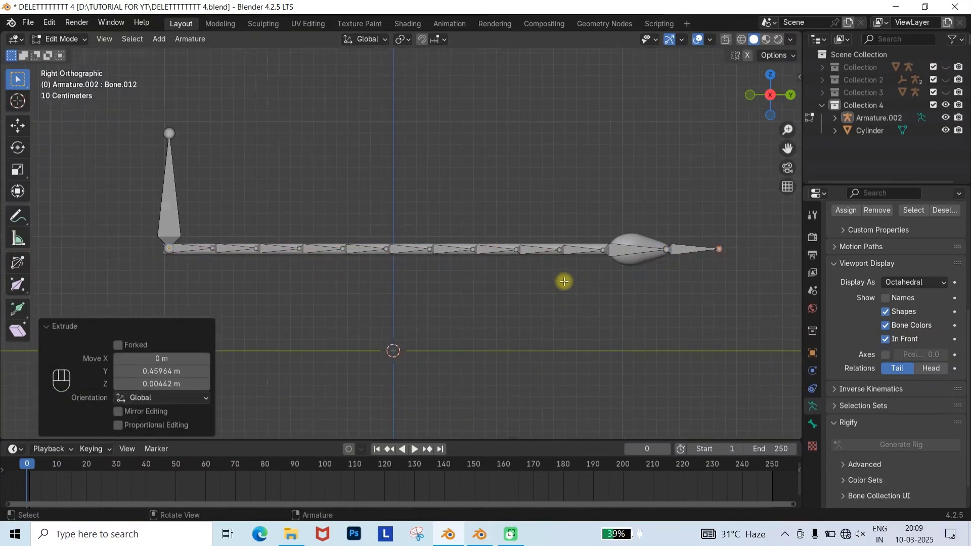
click(563, 281)
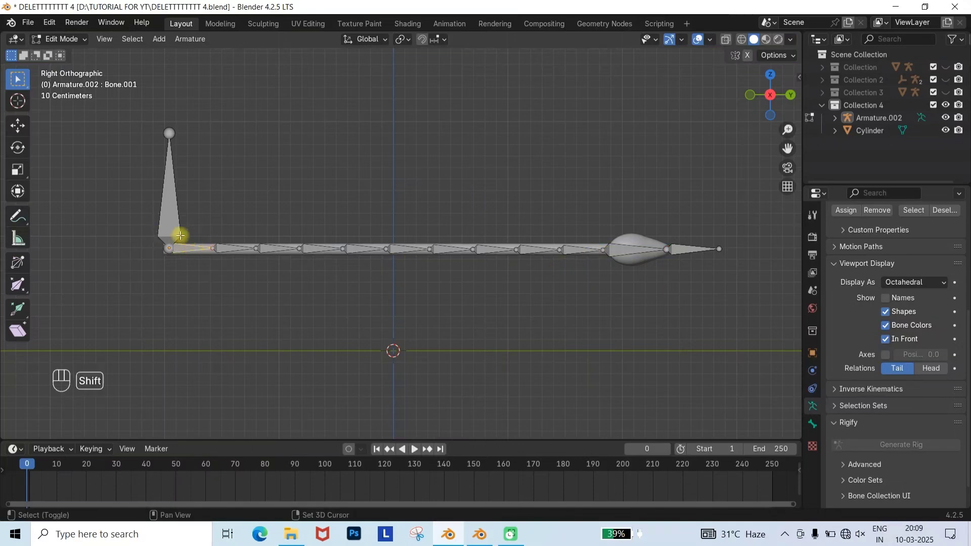
Parent the first chain bone to the upright bone with Keep Offset and put the armature in Pose Mode.
key(ctrl+p)
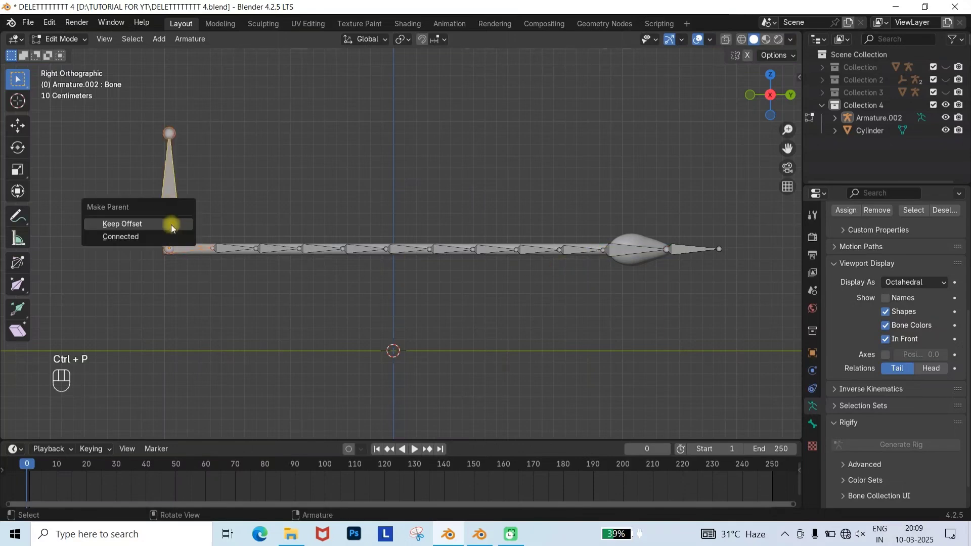
click(171, 224)
click(66, 39)
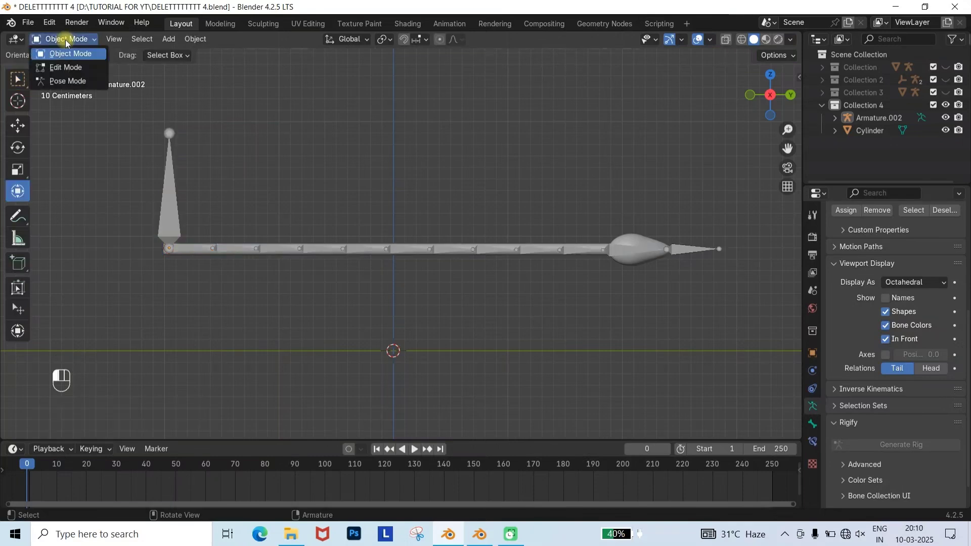
click(71, 83)
Add a Damped Track constraint to the teardrop's bone, targeting the control bone beyond the tip, and show the bone's constraint settings.
click(679, 254)
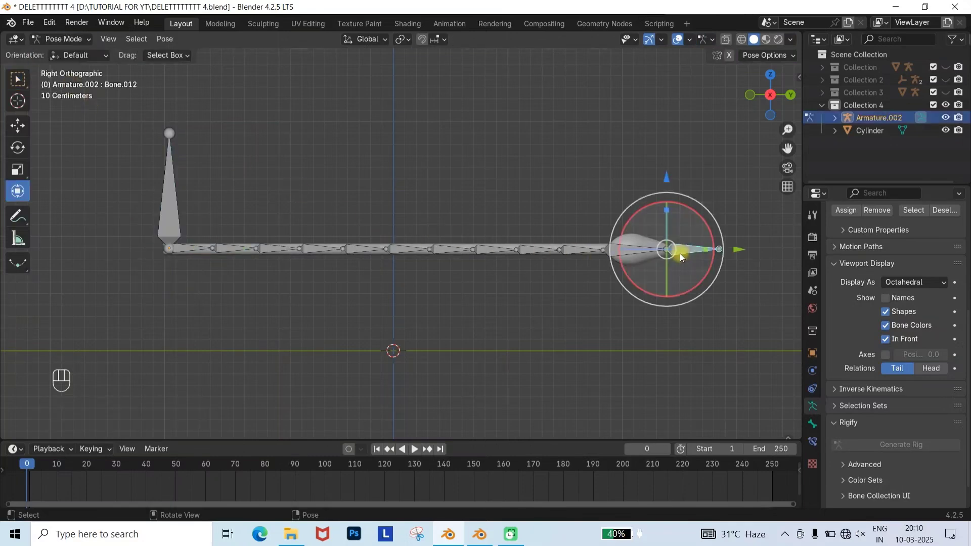
shift+click(634, 249)
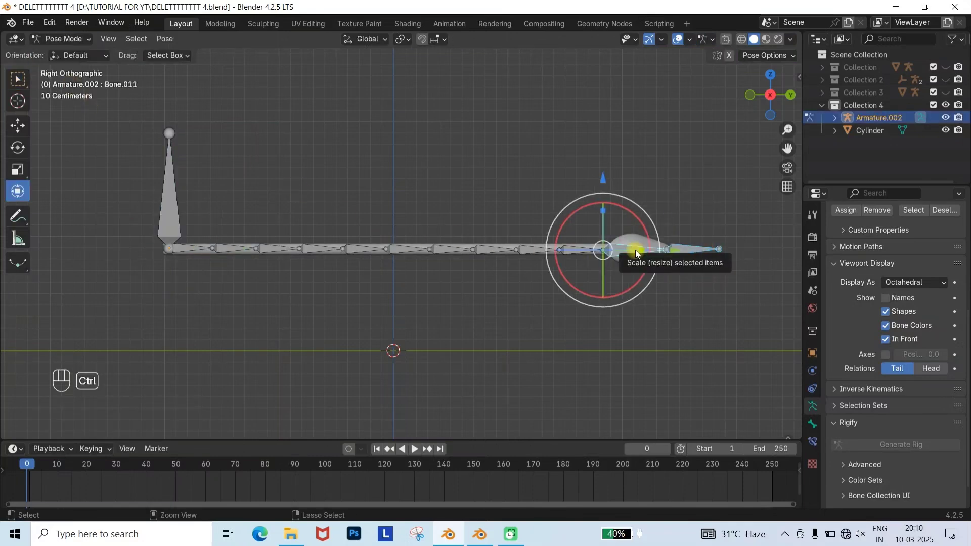
key(ctrl+shift+c)
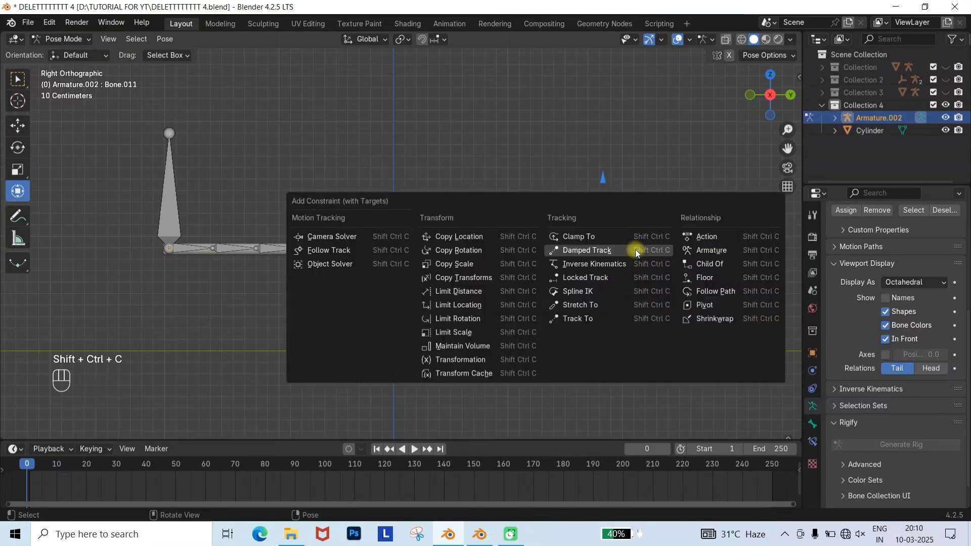
click(635, 250)
click(810, 424)
click(812, 440)
Add Damped Track constraints to Bone.010, Bone.009 and Bone.008, each targeting the neighbouring bone toward the tip.
shift+middle_drag(706, 296, 670, 289)
click(578, 246)
shift+click(546, 243)
key(ctrl+shift+c)
click(546, 242)
click(543, 243)
shift+click(503, 243)
key(ctrl+shift+c)
click(501, 244)
click(484, 243)
shift+click(457, 243)
key(ctrl+shift+c)
click(454, 243)
Add Damped Track constraints to Bone.007, Bone.006 and Bone.005, each targeting the neighbouring bone toward the tip.
click(443, 244)
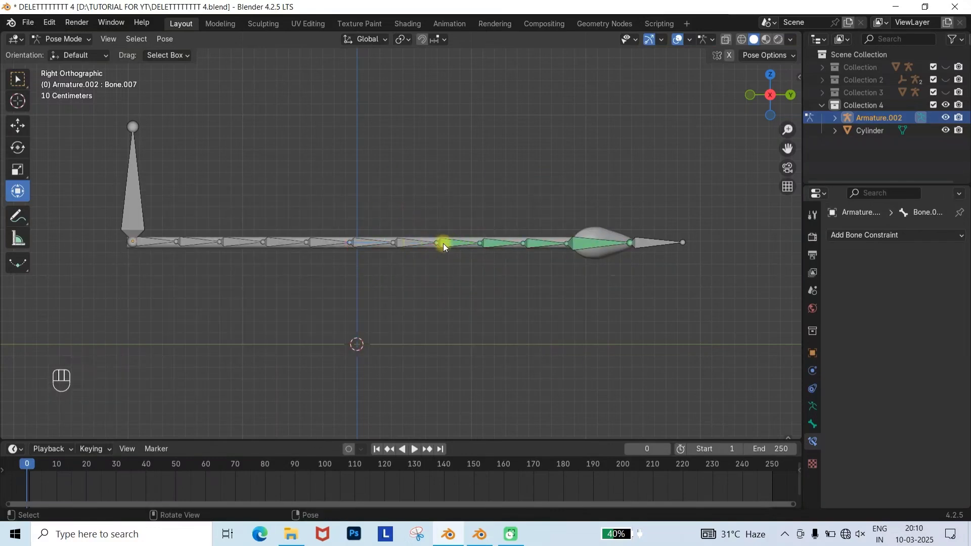
shift+click(411, 242)
key(ctrl+shift+c)
click(411, 242)
shift+click(369, 243)
key(ctrl+shift+c)
click(360, 242)
shift+click(333, 241)
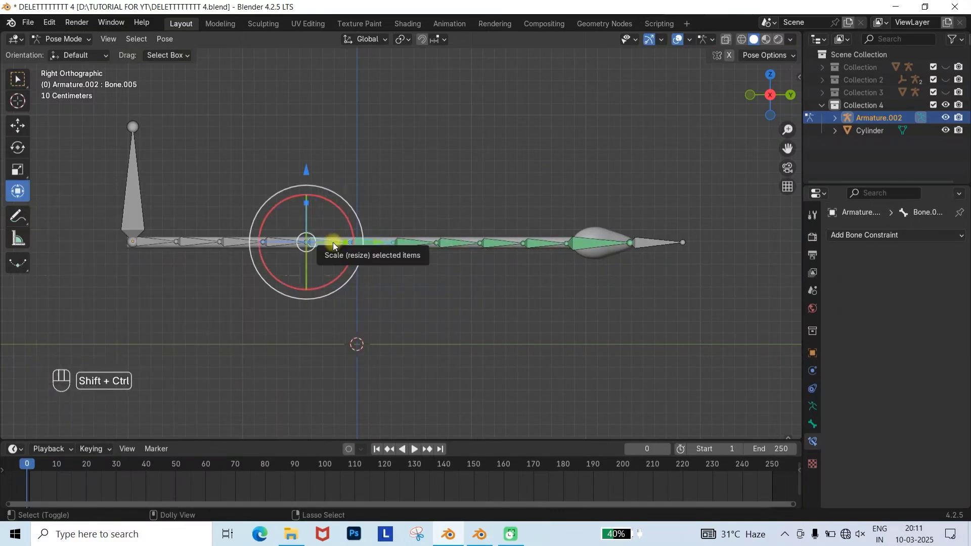
key(ctrl+shift+c)
click(333, 242)
Add Damped Track constraints to the remaining chain bones from Bone.004 back to Bone.001, each targeting its neighbour toward the tip.
shift+click(283, 243)
key(ctrl+shift+c)
click(281, 243)
shift+click(241, 241)
key(ctrl+shift+c)
click(283, 243)
shift+click(229, 242)
key(ctrl+shift+c)
click(305, 243)
shift+click(163, 241)
key(ctrl+shift+c)
click(306, 243)
Set the Damped Track influence to 0.5 on the outer chain bones, from Bone.011 back to Bone.007.
click(596, 243)
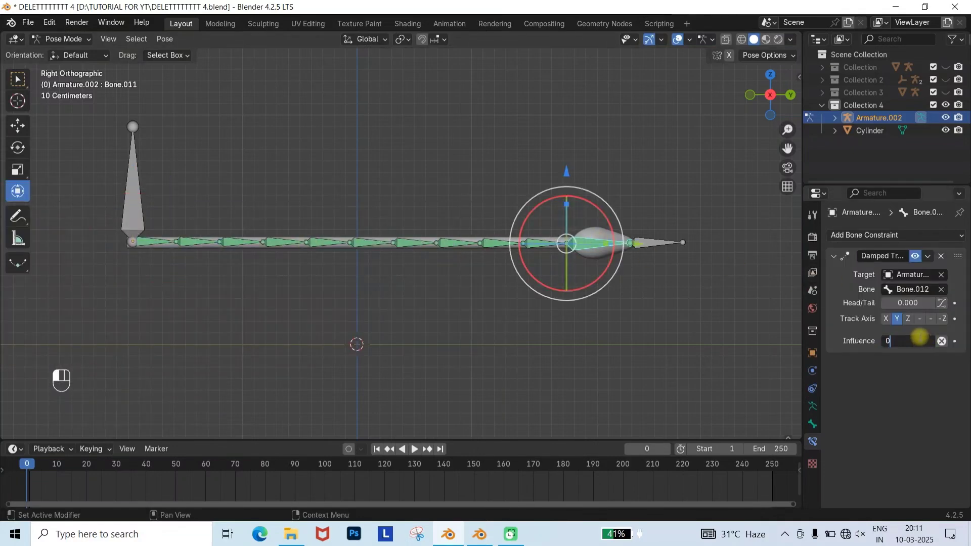
click(551, 246)
click(894, 340)
text(0.5)
key(Return)
click(510, 252)
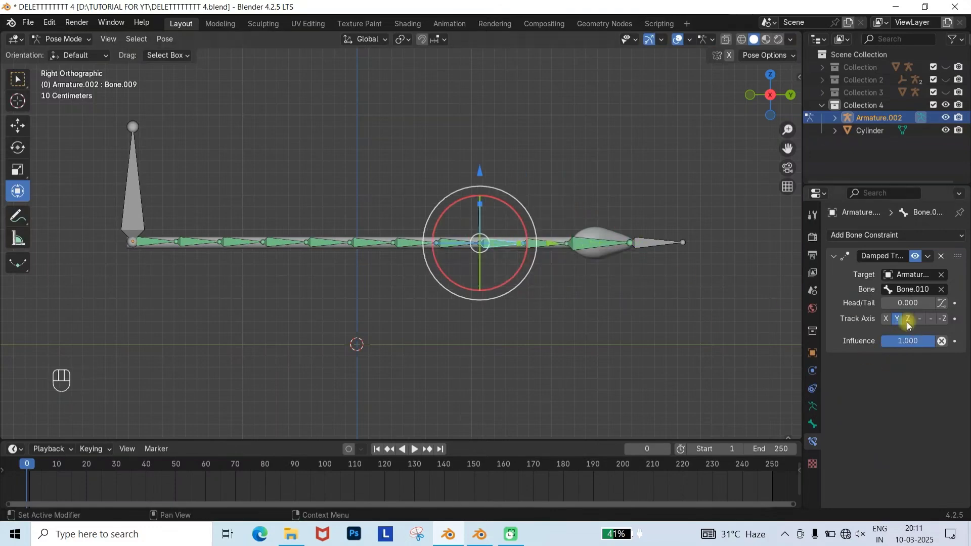
click(455, 247)
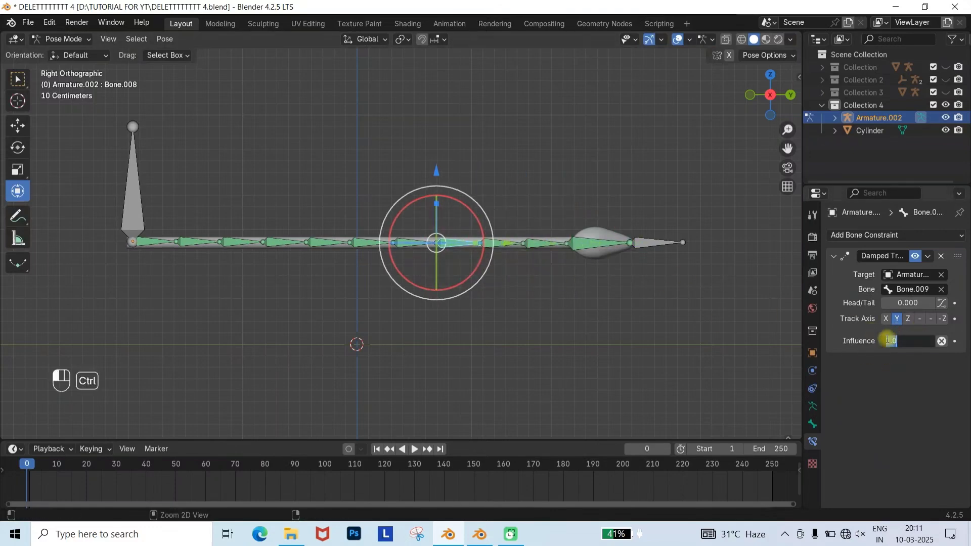
click(414, 243)
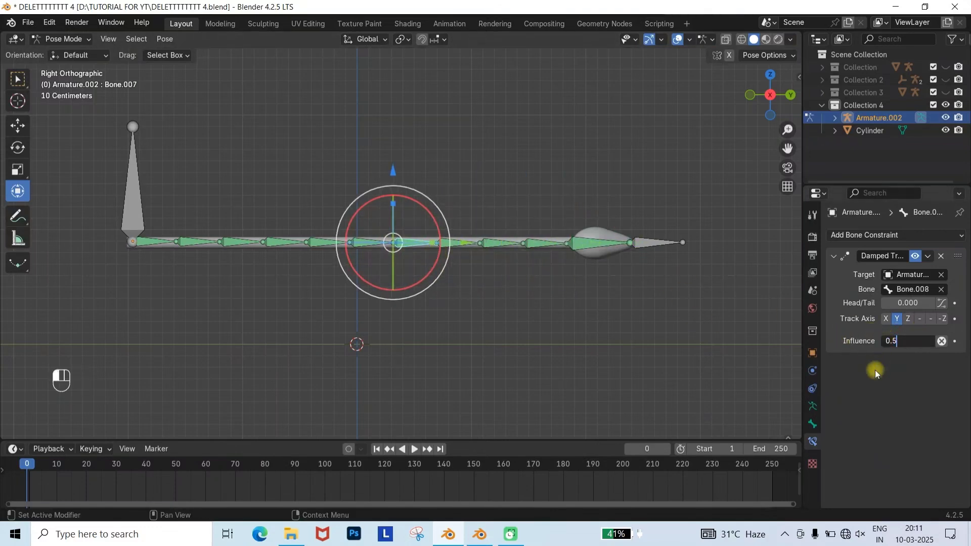
Set the Damped Track influence to 0.5 on the inner chain bones, from Bone.006 back to Bone.001.
click(373, 243)
key(bracketleft)
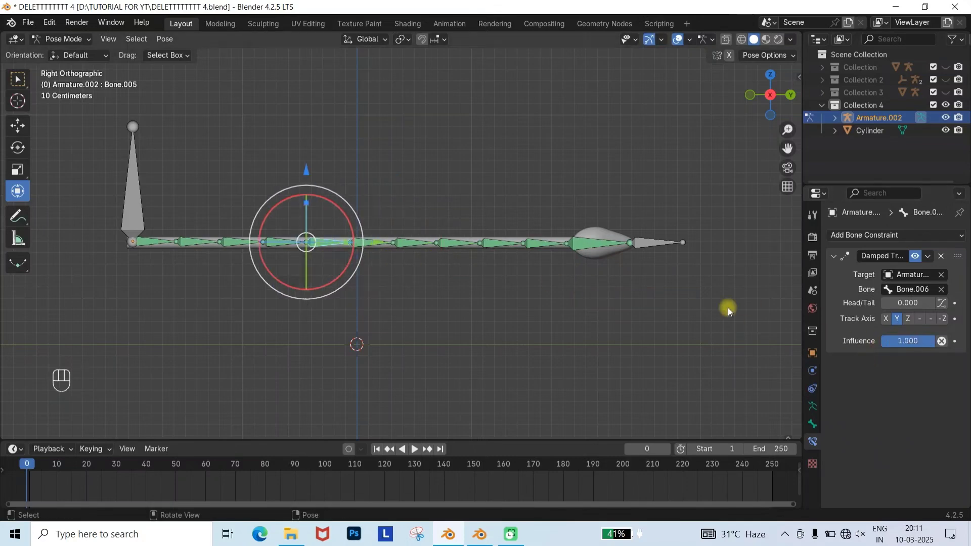
key(bracketleft)
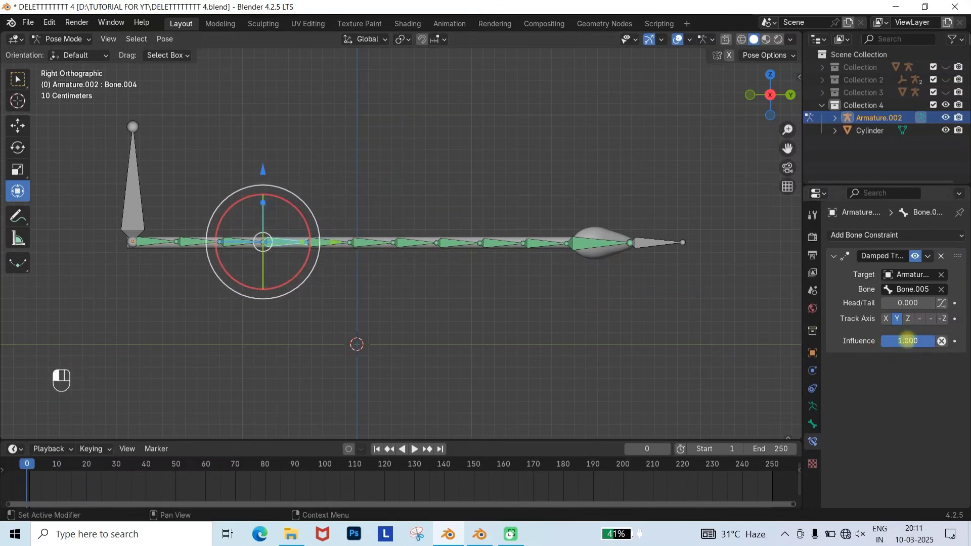
click(236, 244)
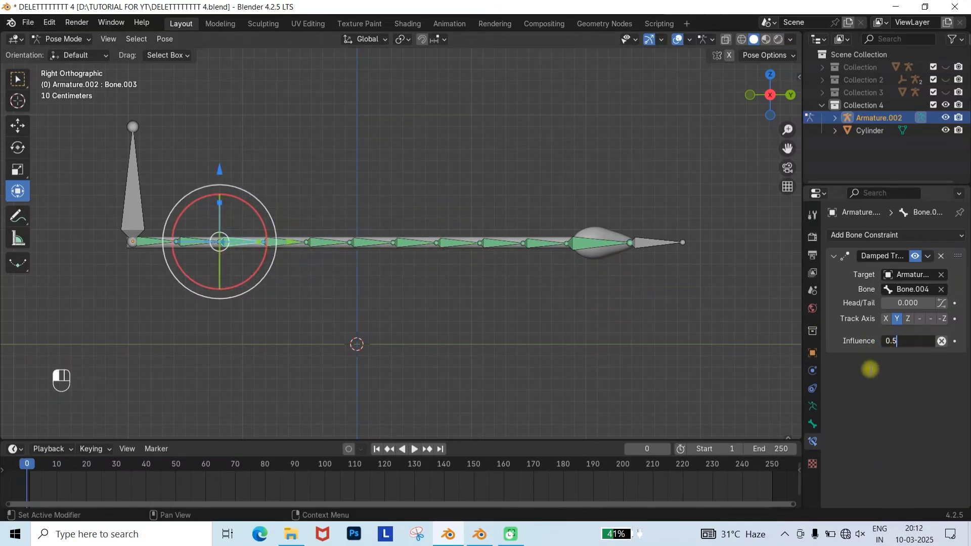
text(0.5)
key(Return)
click(205, 240)
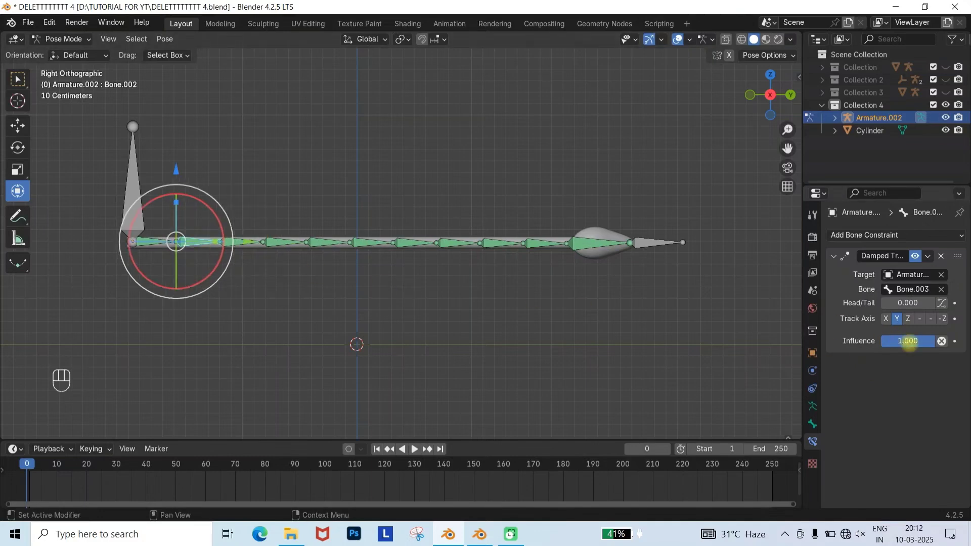
click(144, 243)
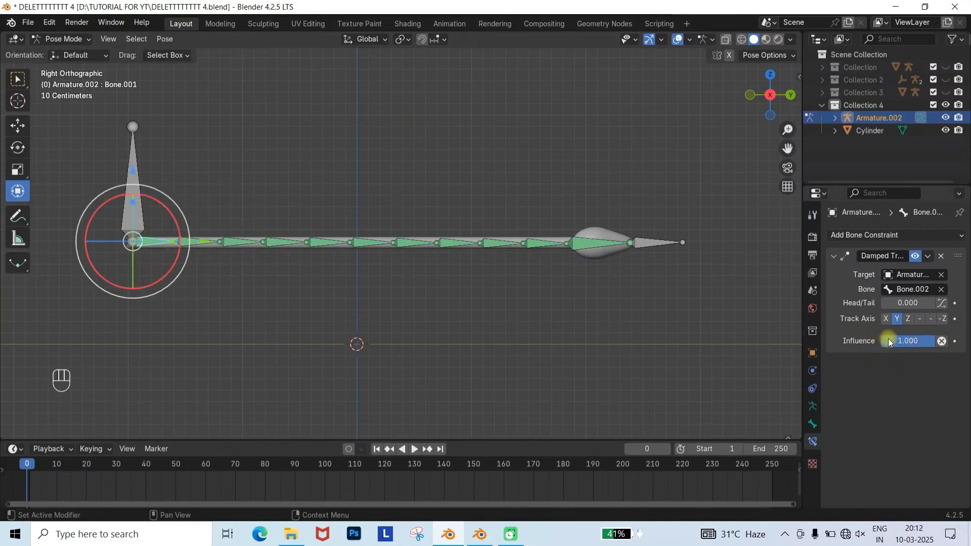
Try rotating the upright bone to test how the bone chain follows.
click(597, 248)
click(138, 210)
mouse_move(172, 198)
mouse_down()
mouse_move(155, 189)
mouse_move(160, 234)
mouse_move(164, 190)
mouse_move(173, 210)
mouse_move(175, 191)
mouse_move(182, 205)
mouse_up()
click(383, 216)
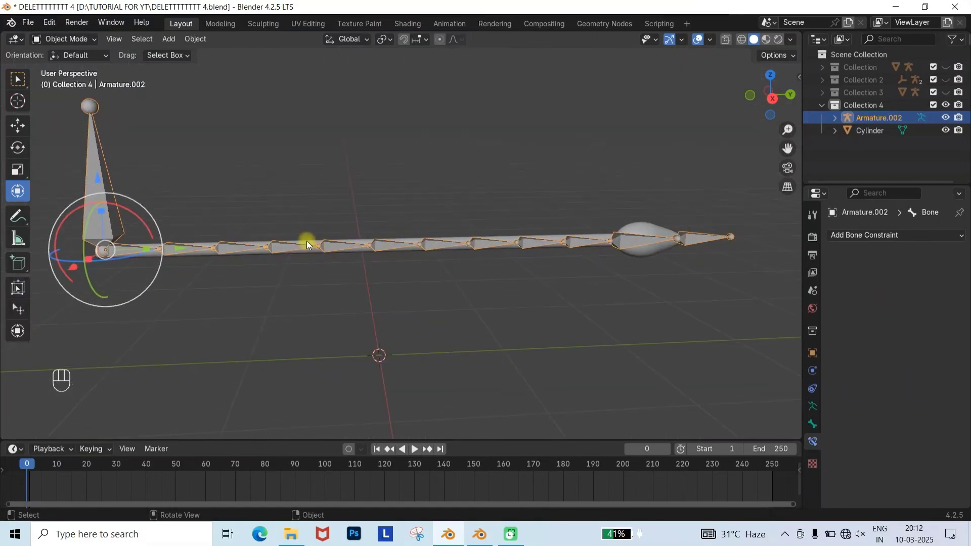
Parent the teardrop-tipped rod mesh to the armature with automatic weights in Object Mode.
click(635, 236)
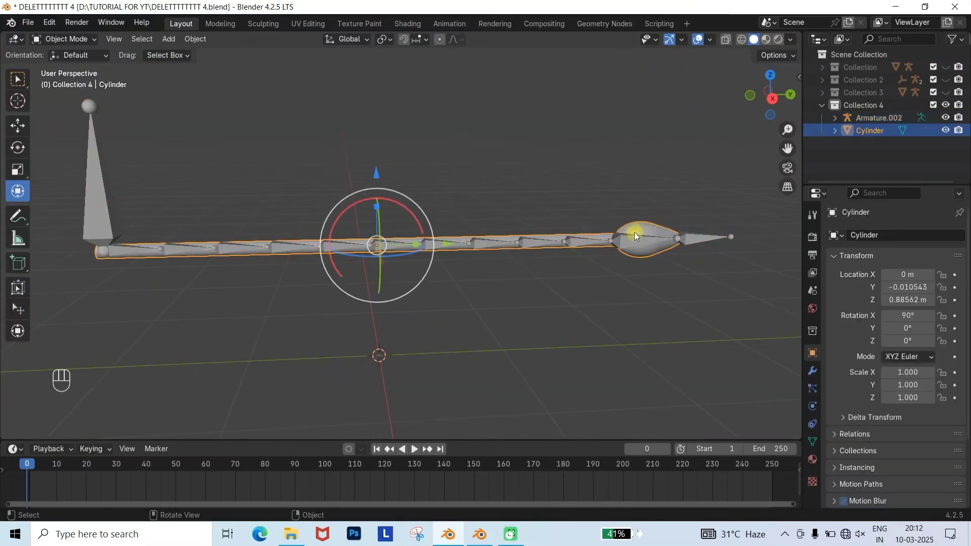
shift+click(578, 239)
key(ctrl+p)
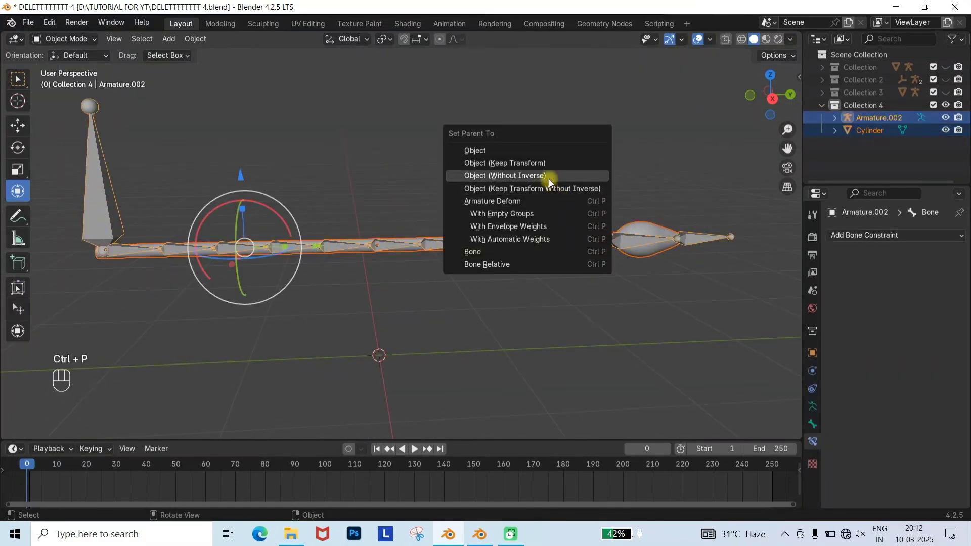
click(537, 239)
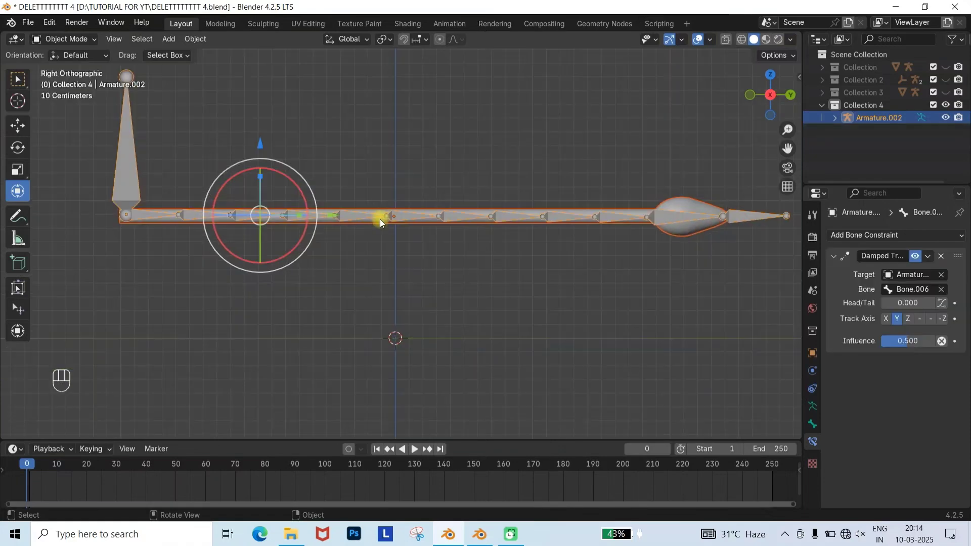
Add loop cuts across the length of the rod mesh in Edit Mode.
click(381, 218)
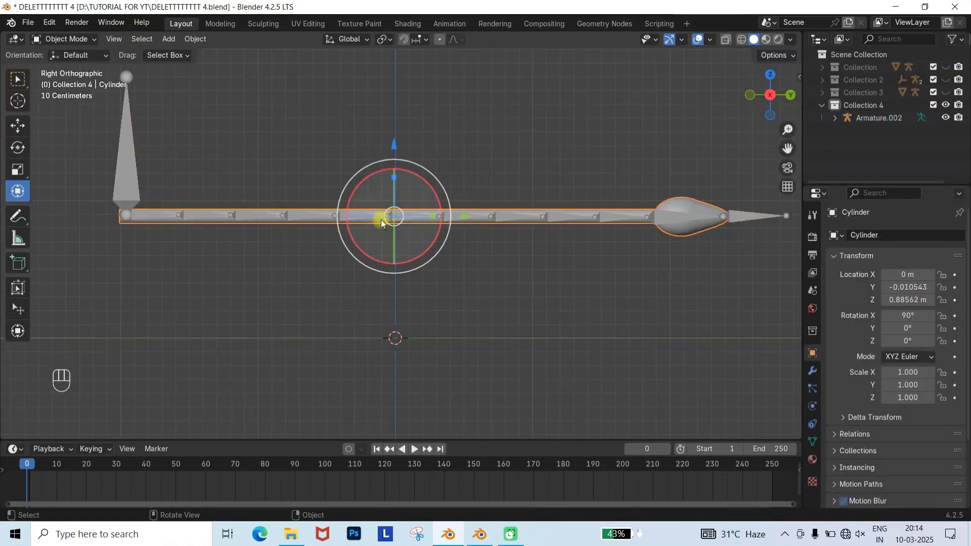
key(Tab)
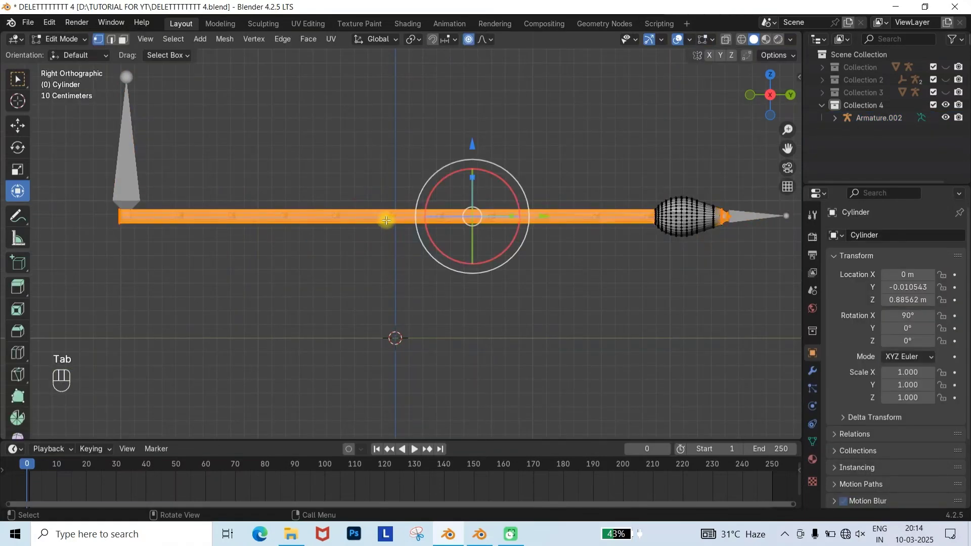
scroll(386, 220, up, 2)
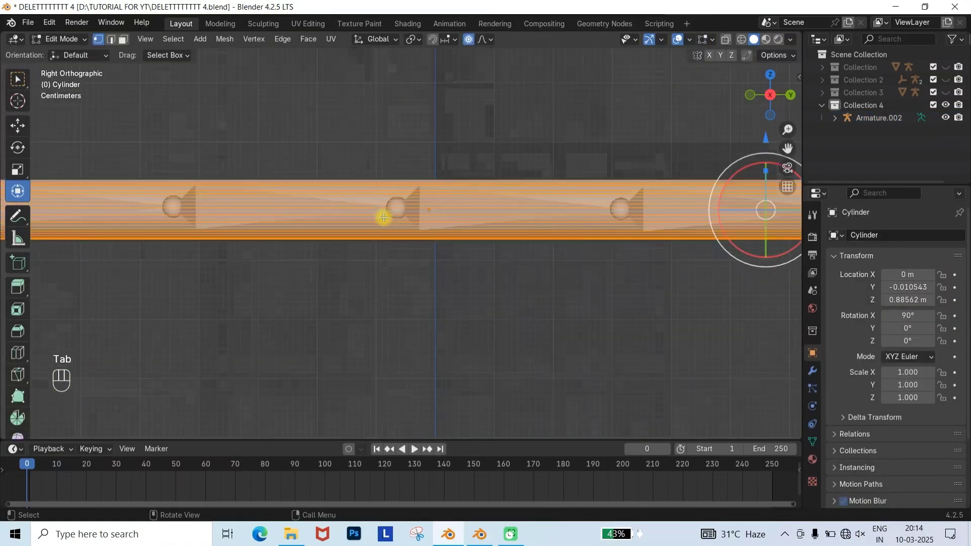
key(ctrl+r)
click(384, 217)
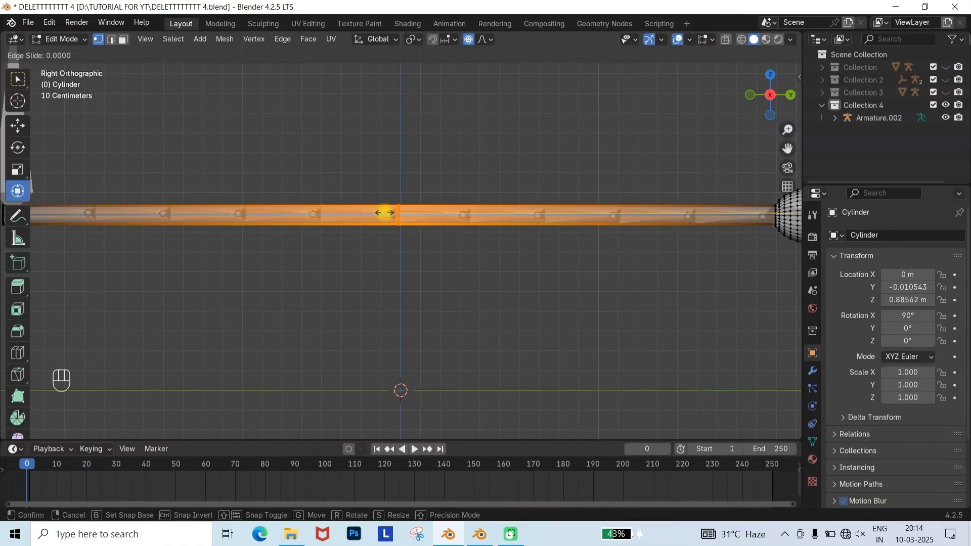
drag(205, 316, 151, 317)
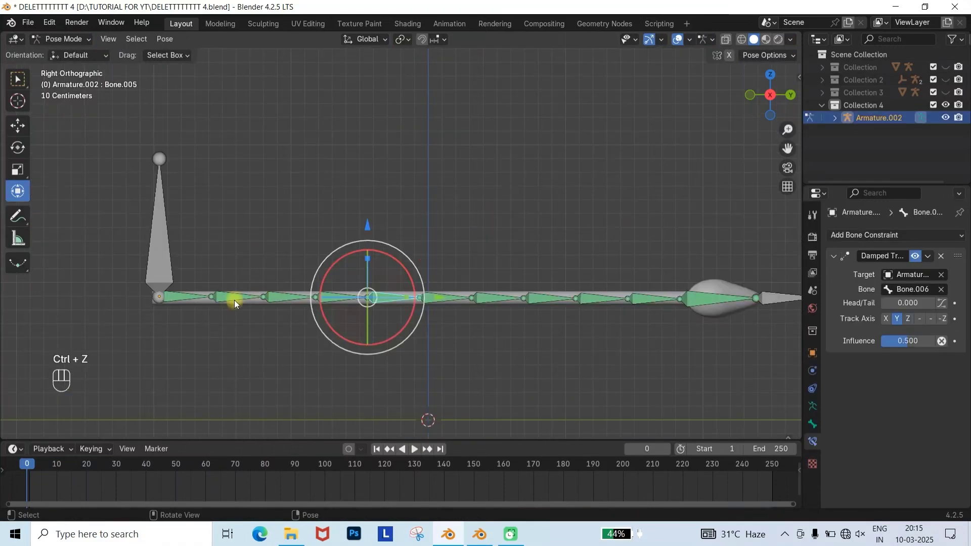
Set the Bendy Bones segments to 5 on the first three chain bones, Bone.001 to Bone.003.
click(222, 298)
click(812, 389)
click(811, 408)
click(812, 423)
click(812, 441)
click(813, 421)
scroll(850, 392, down, 6)
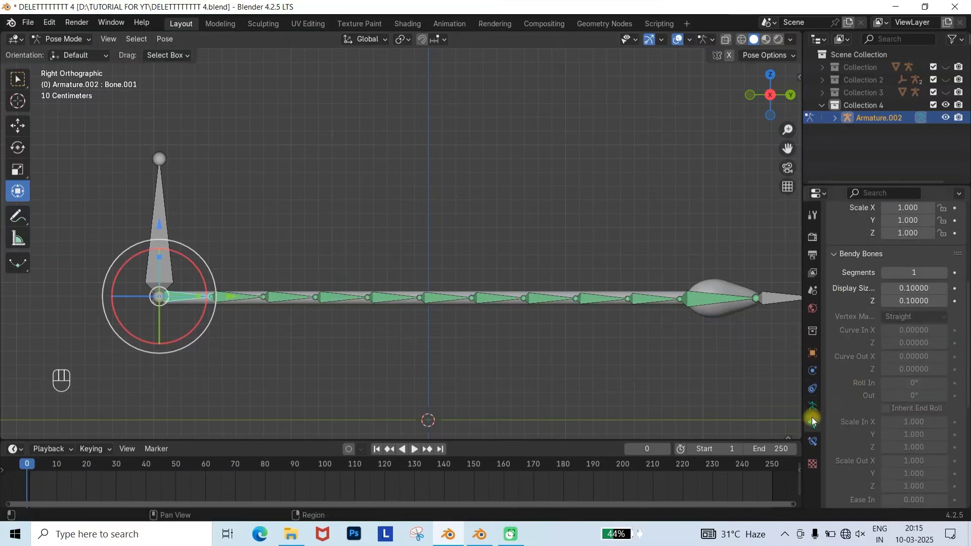
click(868, 294)
click(236, 296)
click(297, 299)
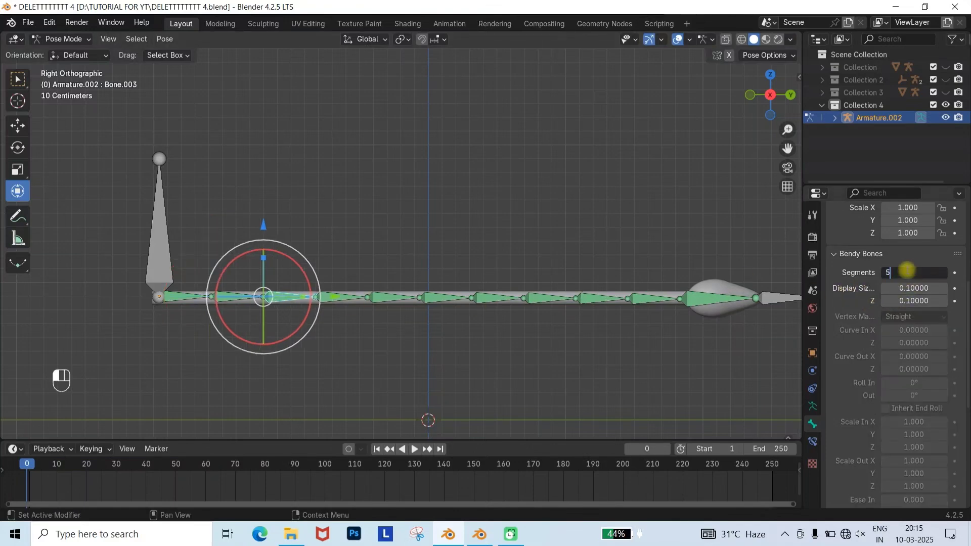
key(Return)
Set the Bendy Bones segments to 5 on the middle chain bones, Bone.004 to Bone.007.
click(350, 298)
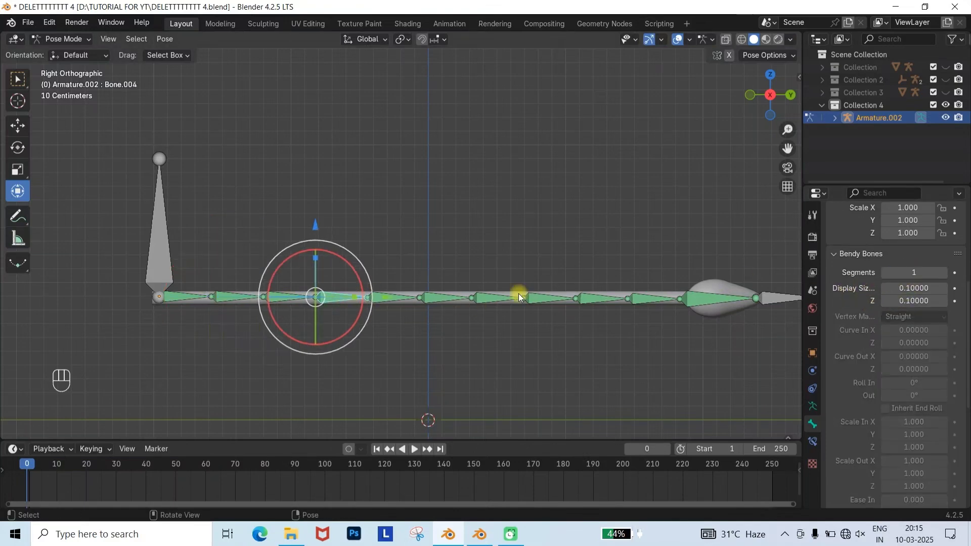
click(912, 272)
text(5)
click(399, 299)
click(912, 272)
text(5)
click(449, 298)
text(5)
click(509, 298)
click(912, 272)
text(5)
Set the Bendy Bones segments to 5 on the chain bones from Bone.008 to the teardrop's bone.
click(555, 298)
click(920, 273)
text(5)
click(604, 298)
click(655, 299)
click(905, 273)
text(5)
click(708, 298)
click(904, 273)
text(5)
Try small test poses of the upright bone to check the tail's bend, and undo each one.
scroll(687, 279, down, 1)
click(384, 293)
mouse_move(399, 267)
mouse_down()
mouse_move(352, 272)
mouse_move(347, 283)
mouse_move(371, 284)
mouse_move(397, 267)
mouse_up()
key(ctrl+z)
drag(404, 270, 428, 239)
click(424, 276)
key(ctrl+z)
Pose the upright bone in several directions, starting from the right side view, to test the tail's motion.
shift+middle_drag(480, 250, 536, 273)
key(KP_3)
scroll(497, 254, down, 1)
drag(490, 264, 501, 195)
click(494, 260)
click(505, 225)
click(502, 185)
drag(518, 163, 522, 214)
click(473, 121)
Undo the test poses until the tail is straight again.
key(ctrl+z)
key(ctrl+z)
key(ctrl+z)
key(ctrl+z)
key(ctrl+z)
key(ctrl+z)
key(ctrl+z)
key(ctrl+z)
key(ctrl+z)
key(ctrl+z)
key(ctrl+z)
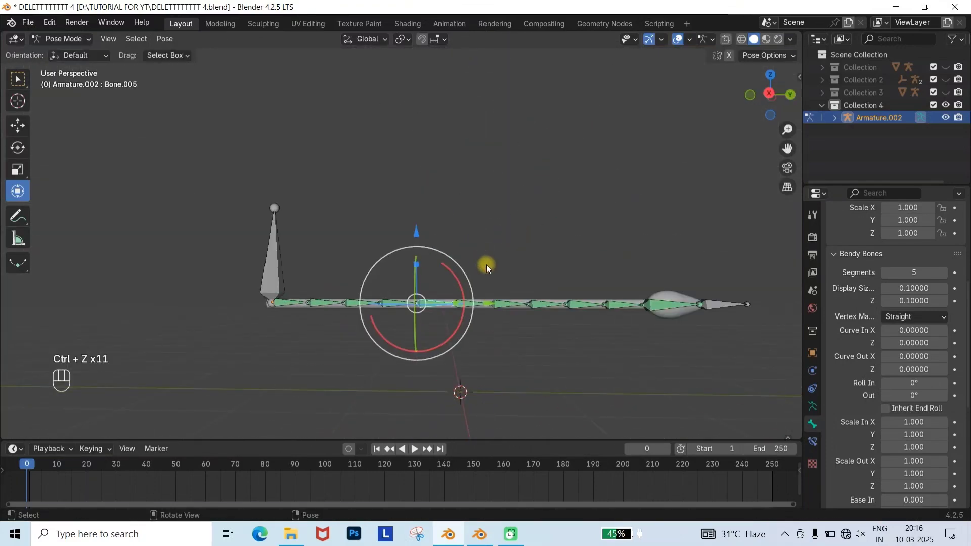
Try moving the upright bone about 0.79 m along Y to check the mesh deformation, and undo the move.
click(275, 252)
key(g)
click(371, 260)
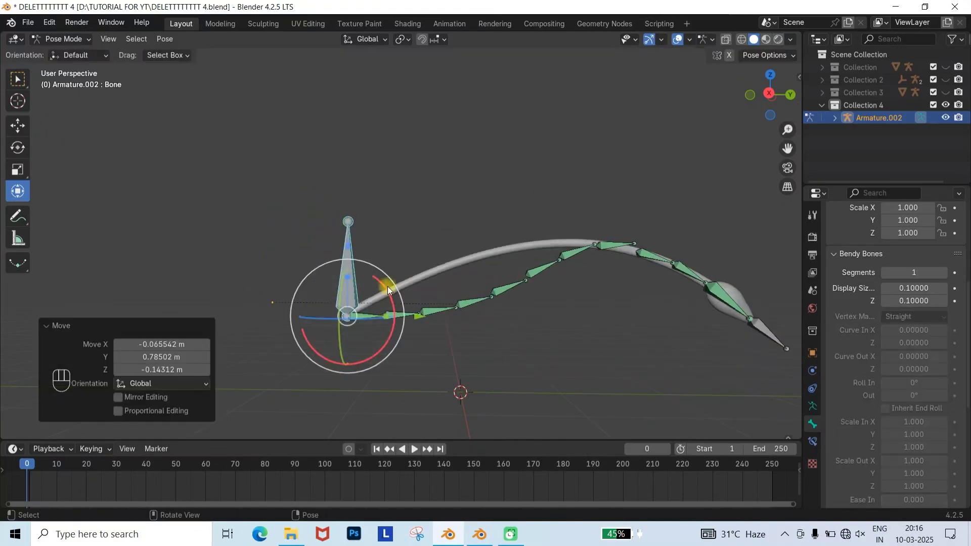
key(ctrl+z)
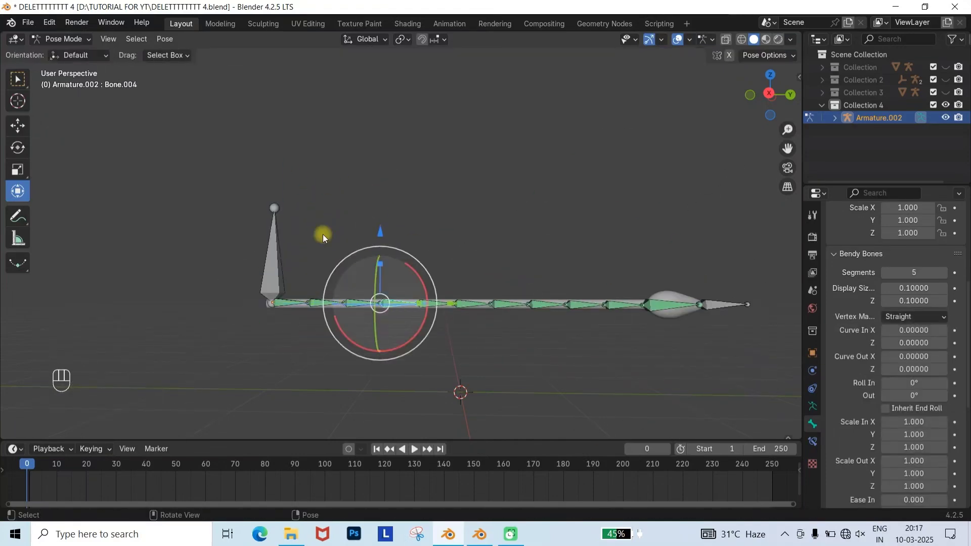
Parent the rod mesh to the armature again with automatic weights in Object Mode.
key(ctrl+Tab)
scroll(436, 284, up, 3)
shift+click(435, 320)
right_click(435, 320)
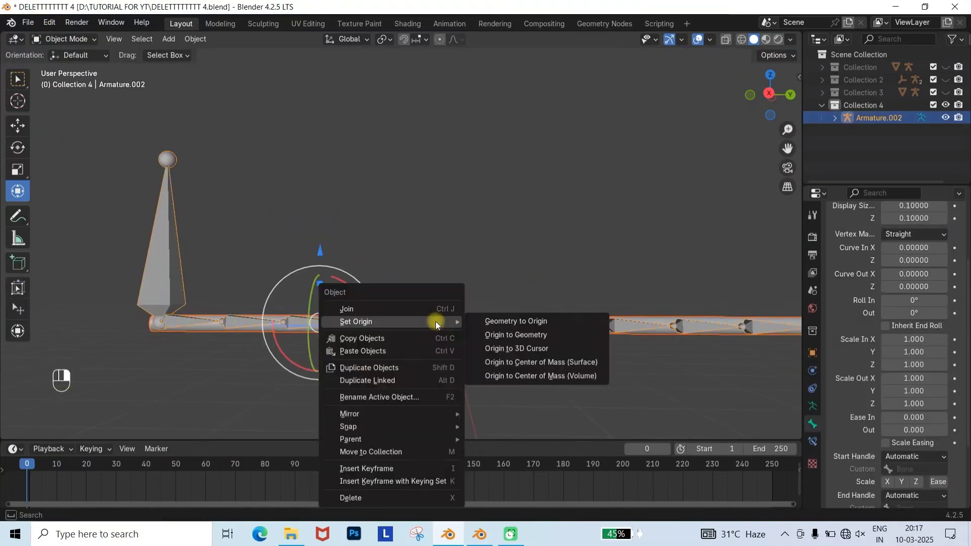
mouse_move(395, 439)
click(553, 242)
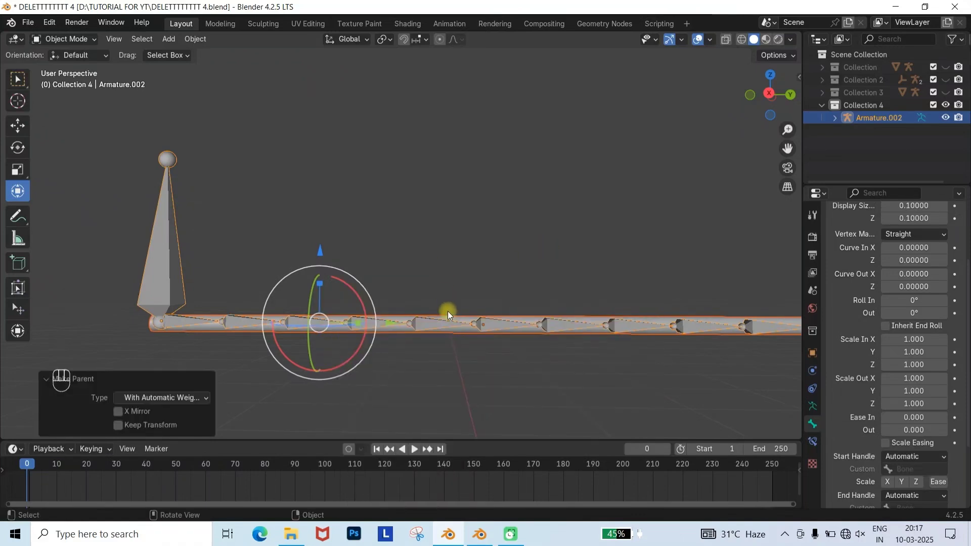
Put the tail armature into Pose Mode.
scroll(211, 257, down, 3)
click(65, 39)
click(67, 81)
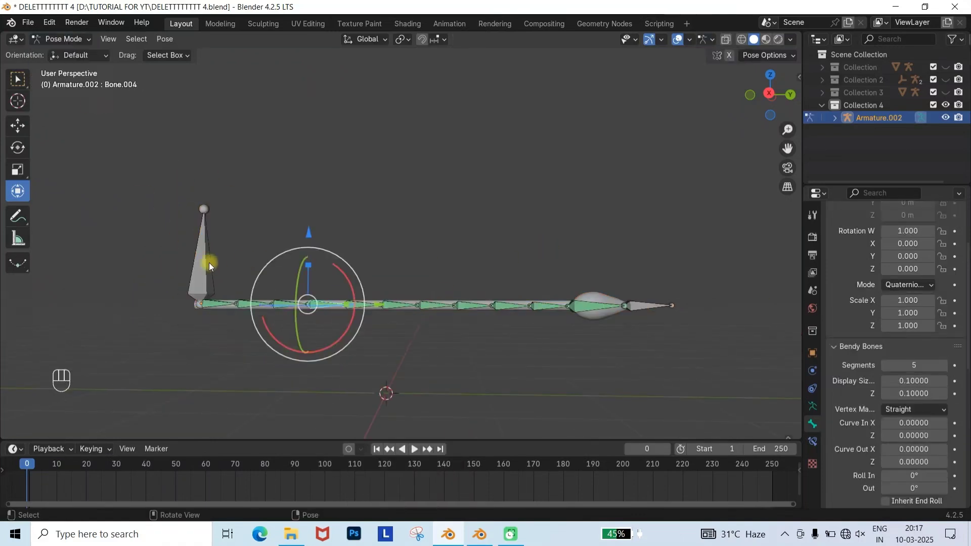
Try moving the upright bone along the tail's direction to test how the mesh bends, and undo the moves.
key(g)
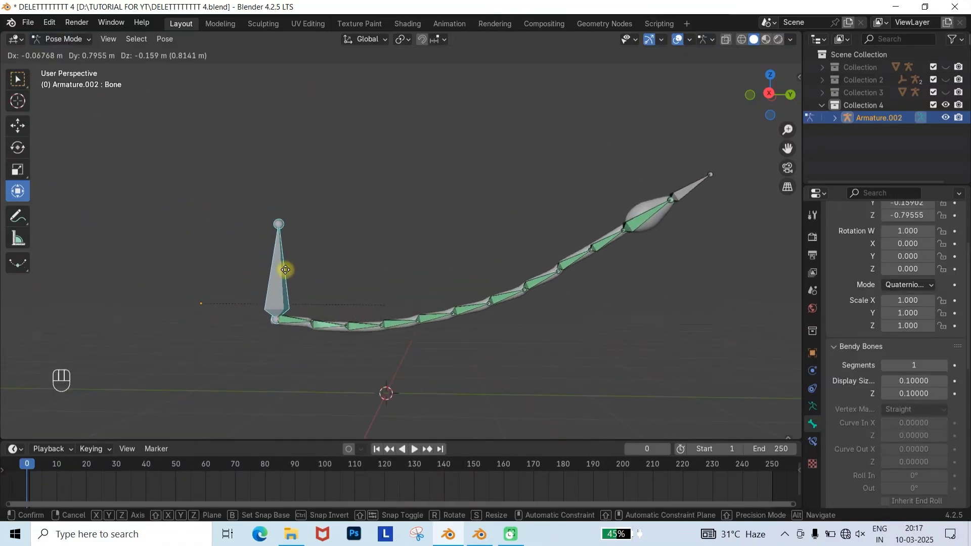
click(329, 269)
key(ctrl+z)
click(137, 261)
key(g)
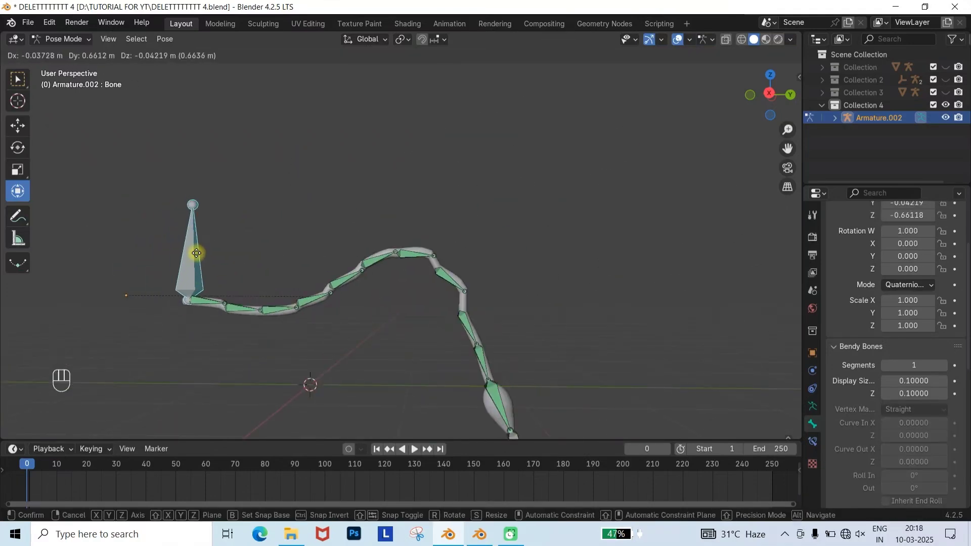
click(211, 272)
key(ctrl+z)
In the right side view, rotate the tail bones one after another from the middle to the tip to curl the tail upward.
key(KP_3)
click(411, 293)
drag(450, 293, 443, 268)
click(447, 264)
drag(481, 264, 474, 161)
click(461, 222)
click(452, 186)
click(420, 146)
drag(469, 139, 433, 122)
click(347, 293)
drag(369, 268, 338, 246)
drag(281, 166, 280, 172)
click(266, 199)
drag(235, 205, 261, 229)
Rotate bones near the tail's base to bend it downward into an S-curve, and start moving the upright bone.
shift+middle_drag(218, 292, 290, 290)
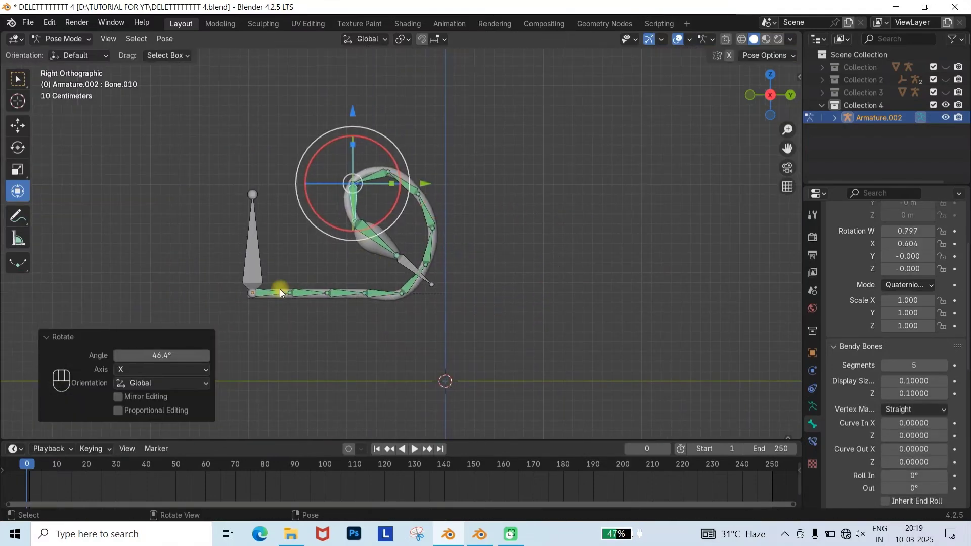
click(304, 290)
drag(338, 287, 322, 343)
click(366, 354)
shift+middle_drag(417, 266, 451, 237)
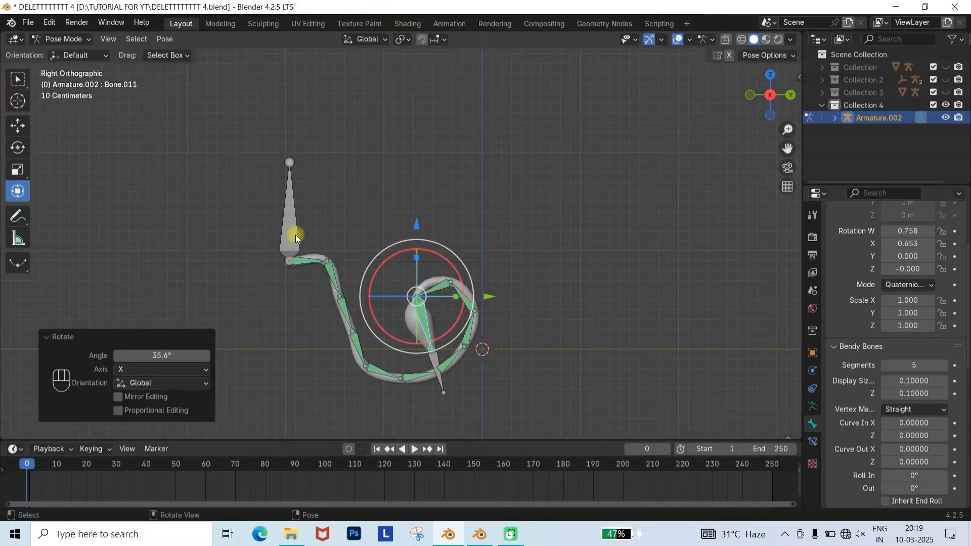
click(293, 235)
key(g)
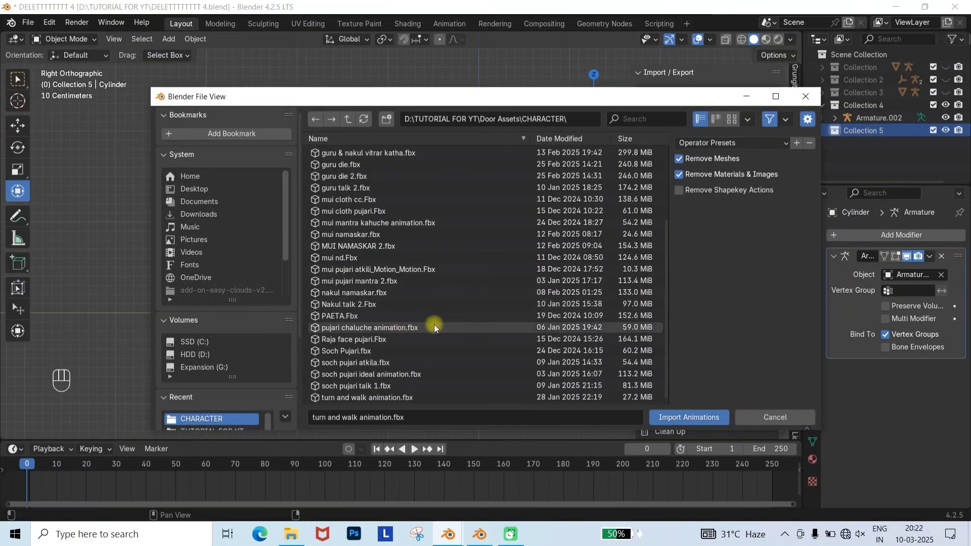
Import the character animation pujari chaluche animation.fbx with meshes, materials and images removed, and hide the sidebar.
click(434, 327)
click(671, 418)
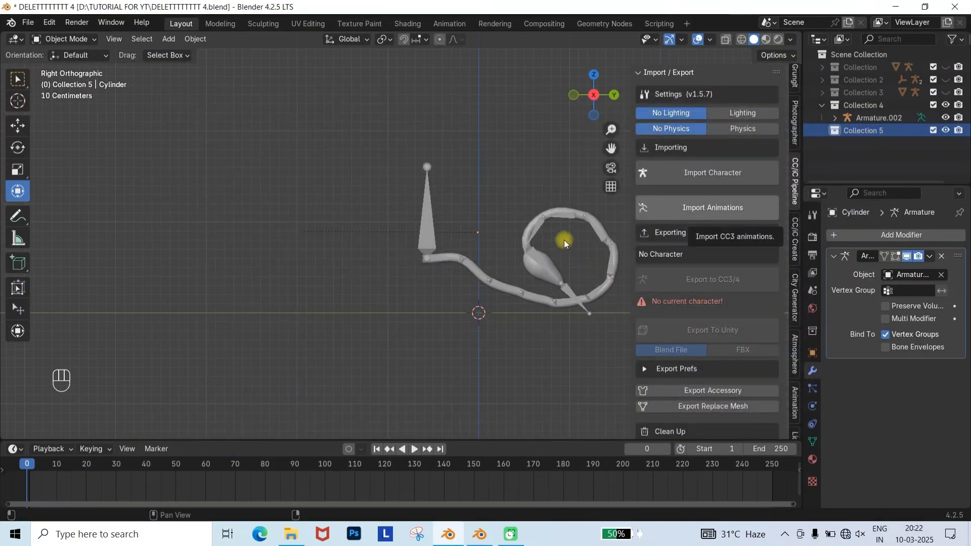
shift+middle_drag(562, 237, 549, 255)
key(n)
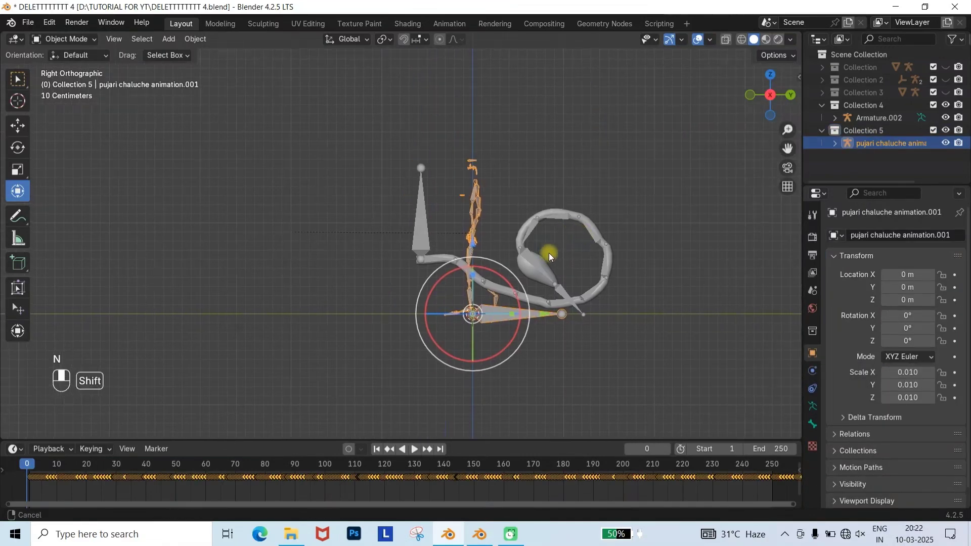
Play the imported walk animation and scrub the timeline to check the character's motion.
click(523, 172)
key(space)
key(space)
drag(125, 470, 114, 471)
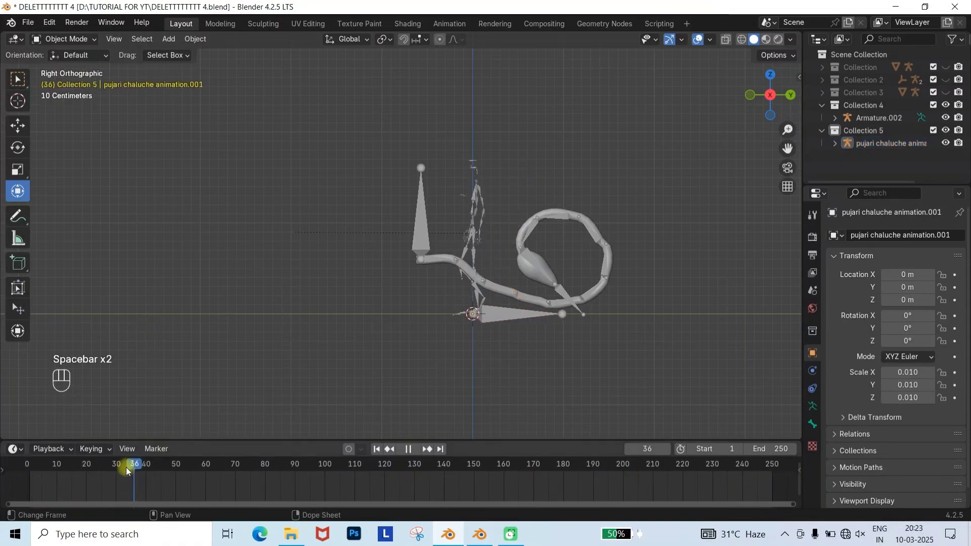
Move the tail armature along Y, clear of the character, to about Y 0.74 m and Z 0.99 m.
click(417, 247)
key(g)
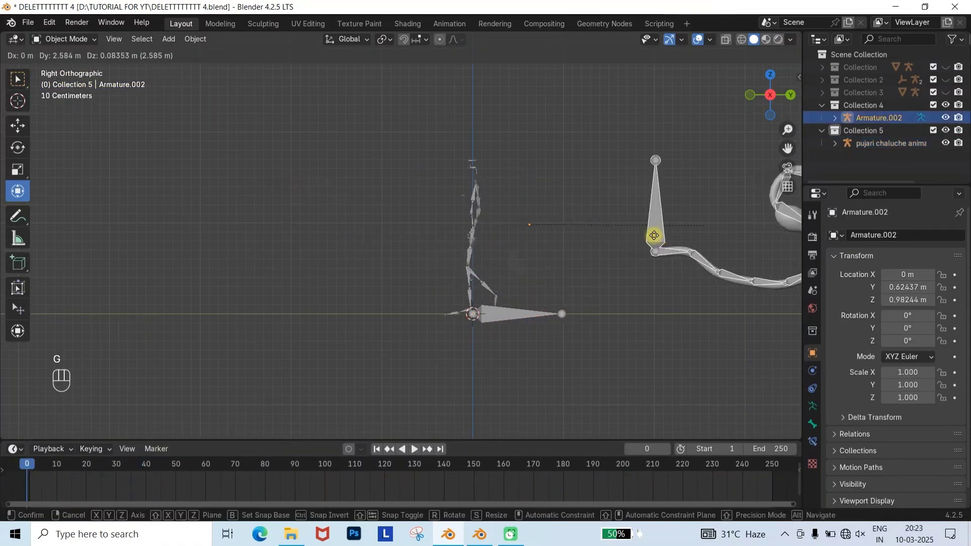
click(624, 248)
Add a Plain Axes empty and raise it to hip height at Z 0.96 m.
scroll(516, 236, up, 2)
click(435, 237)
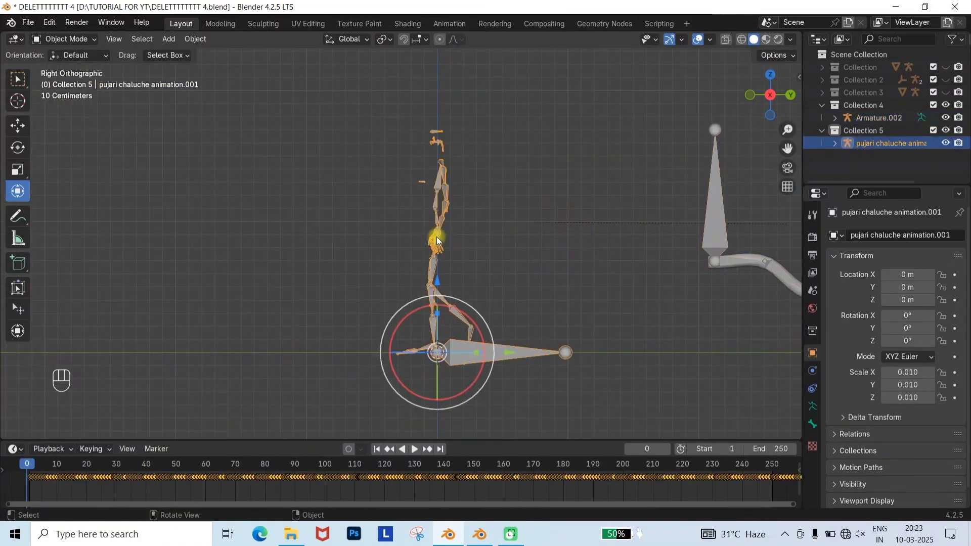
key(shift+a)
mouse_move(408, 267)
click(516, 264)
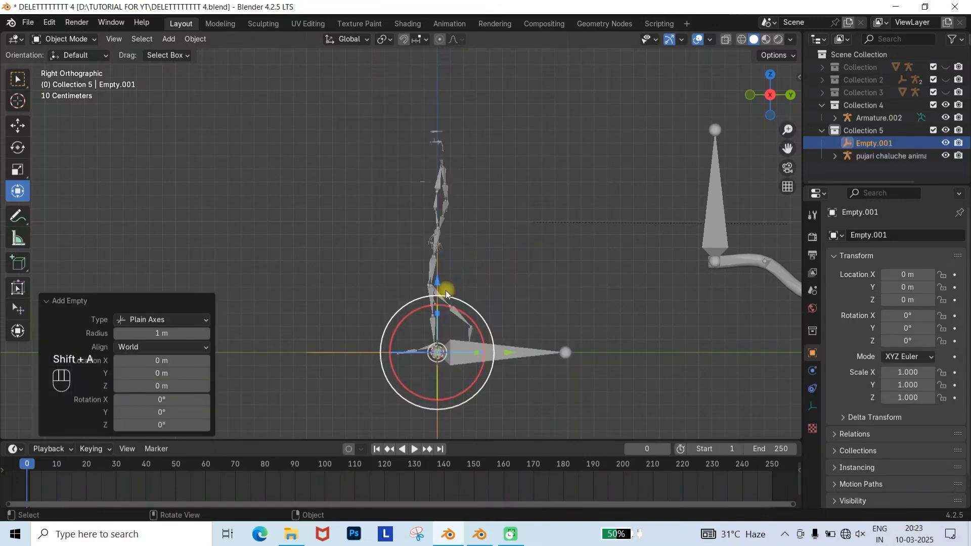
drag(440, 288, 446, 195)
drag(446, 152, 446, 156)
scroll(445, 194, up, 2)
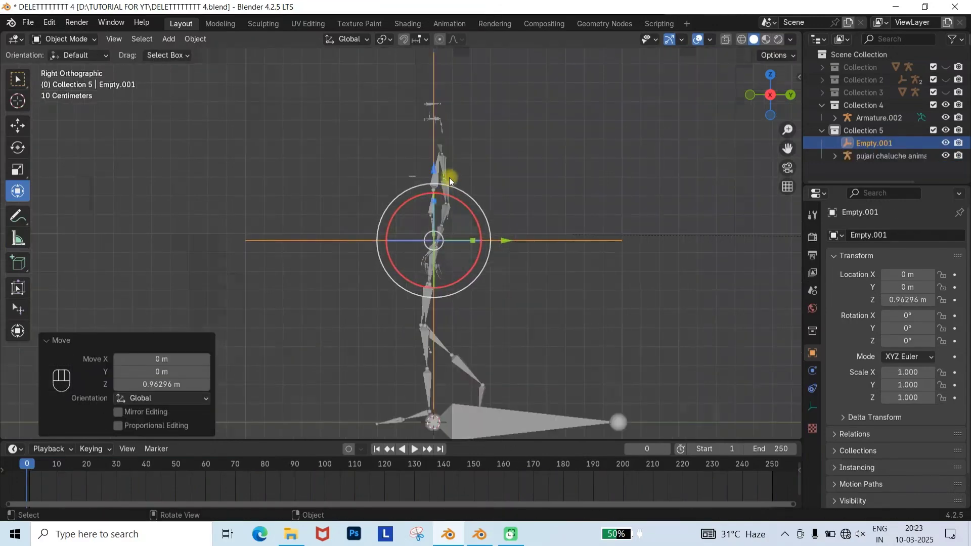
Parent the imported character armature to the empty.
click(447, 181)
shift+click(475, 239)
right_click(474, 239)
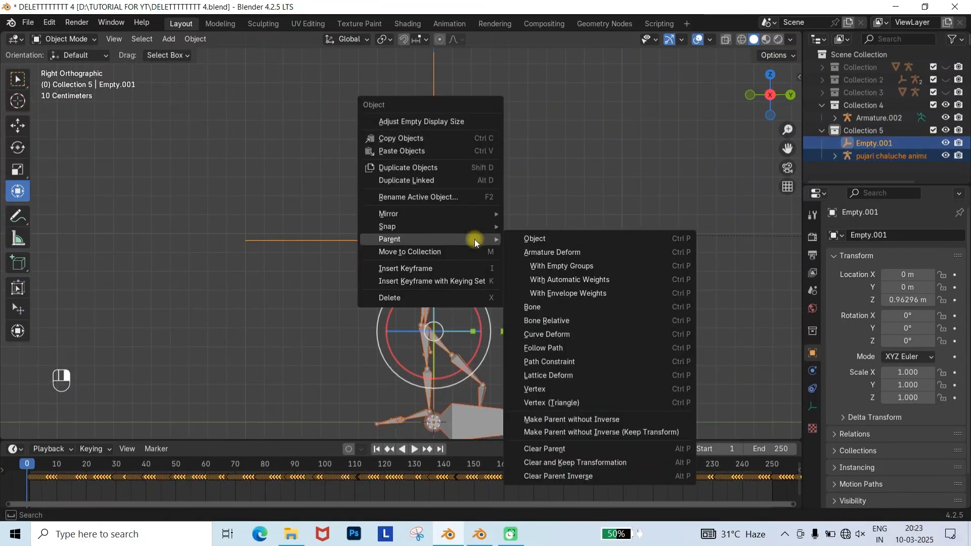
click(575, 264)
Try moving the empty along Y to check that the character follows, and undo the move.
scroll(526, 197, down, 1)
click(525, 199)
click(522, 222)
drag(551, 225, 439, 236)
key(ctrl+z)
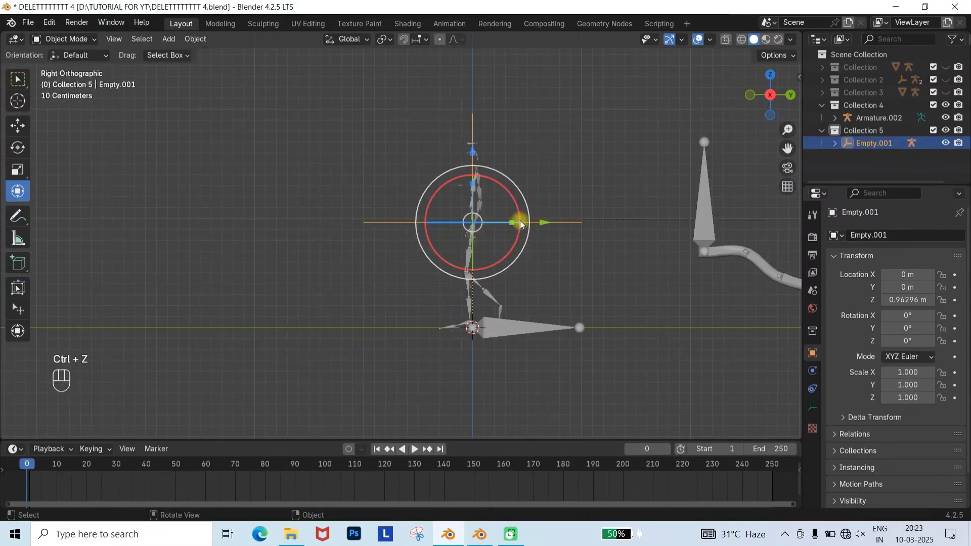
Keyframe the empty at frame 0, and keyframe it again at frame 249 with its Y location at about -4.84 m.
key(i)
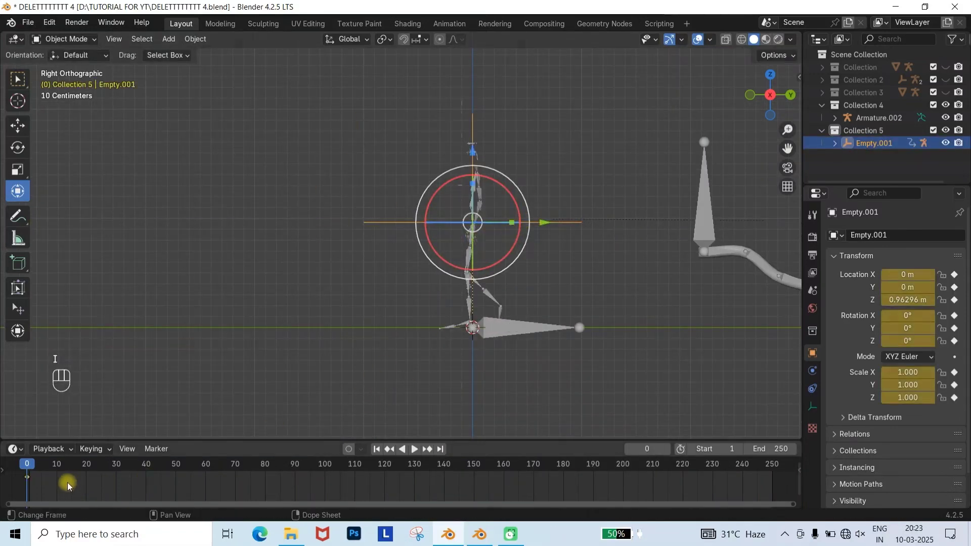
drag(51, 470, 769, 504)
scroll(597, 344, down, 3)
drag(602, 274, 293, 312)
key(i)
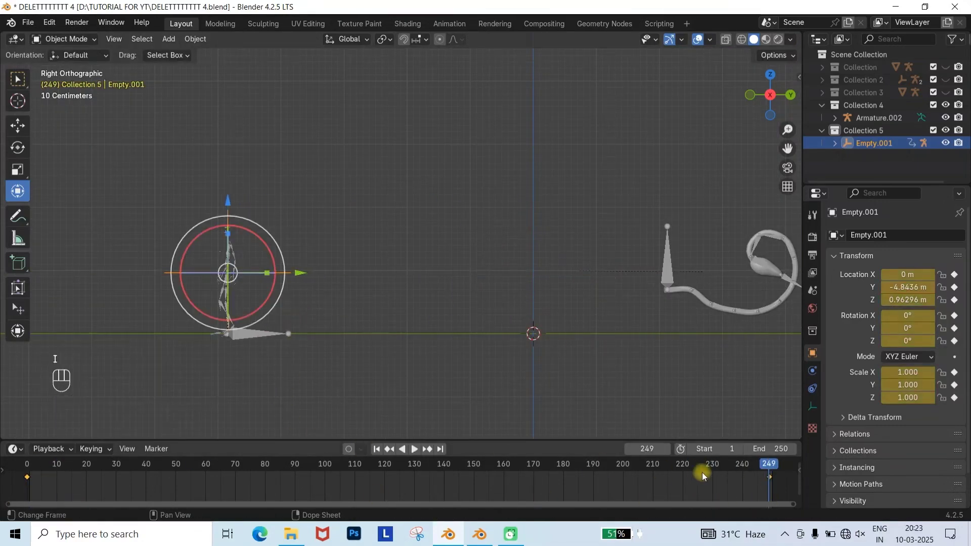
Preview the walk, change the interpolation of the empty's keyframes and shift the end keyframe to frame 160.
drag(760, 465, 31, 466)
key(space)
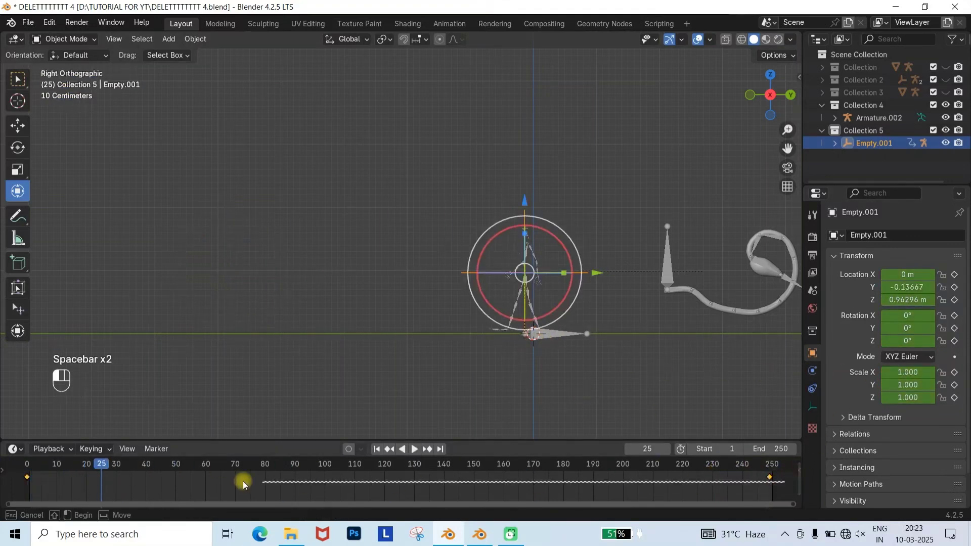
drag(195, 481, 23, 463)
key(t)
click(33, 443)
key(space)
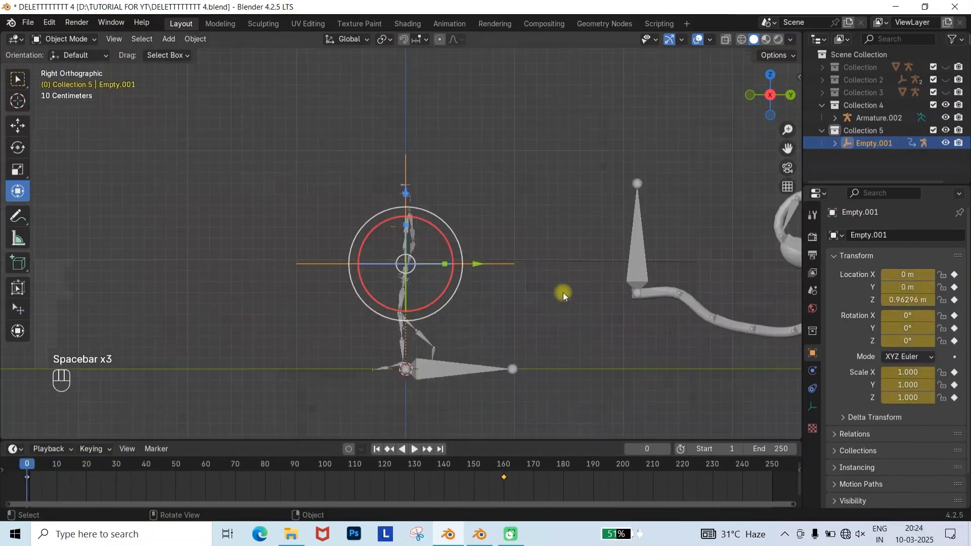
Move the tail armature toward the character and scale it down to 0.346.
click(639, 267)
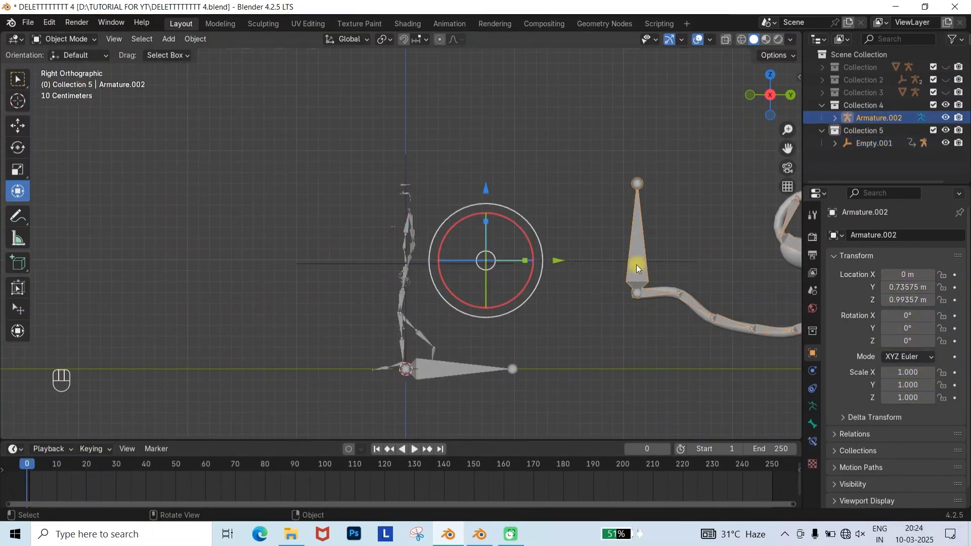
key(g)
click(435, 256)
key(s)
click(366, 277)
Position the scaled tail armature behind the character's hips, at about Y -0.43 m and Z 1.04 m.
key(g)
scroll(424, 283, up, 4)
click(414, 275)
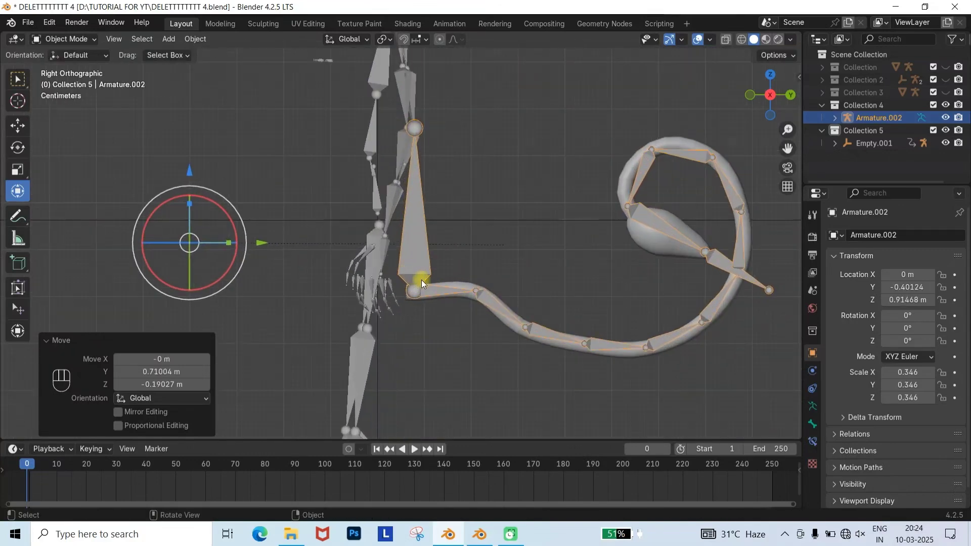
key(g)
click(401, 219)
middle_drag(401, 219, 450, 238)
Add a Child Of constraint to the tail's upright bone in Pose Mode.
click(466, 200)
click(420, 208)
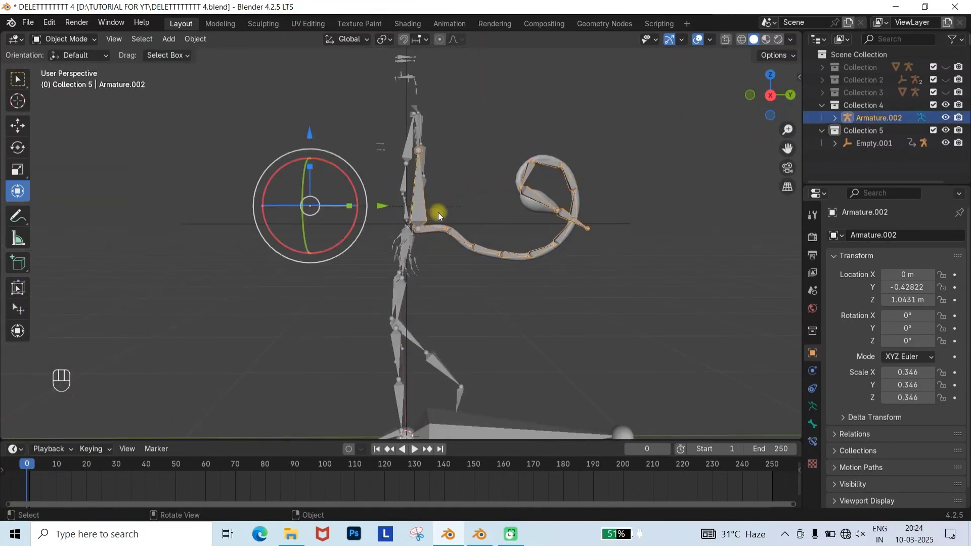
click(68, 82)
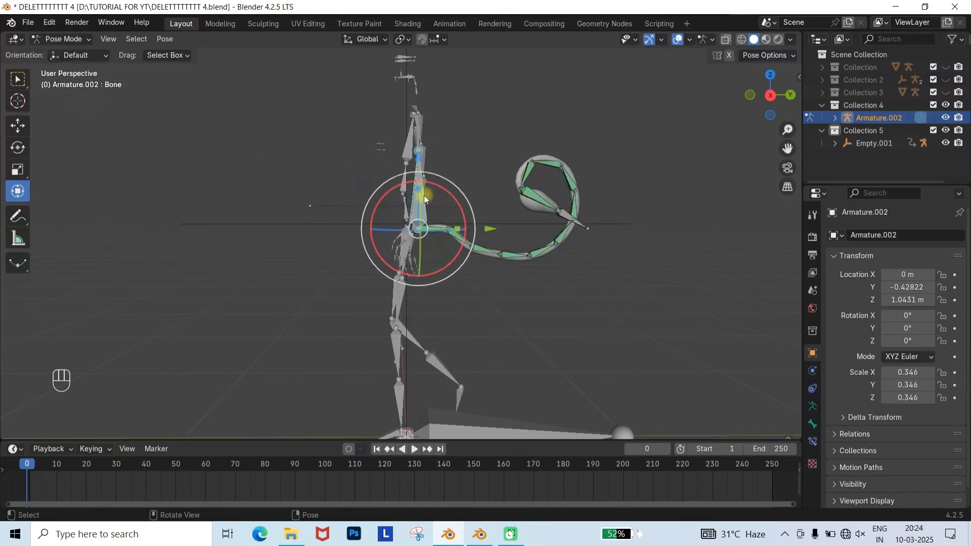
click(812, 406)
click(812, 424)
click(811, 442)
click(883, 242)
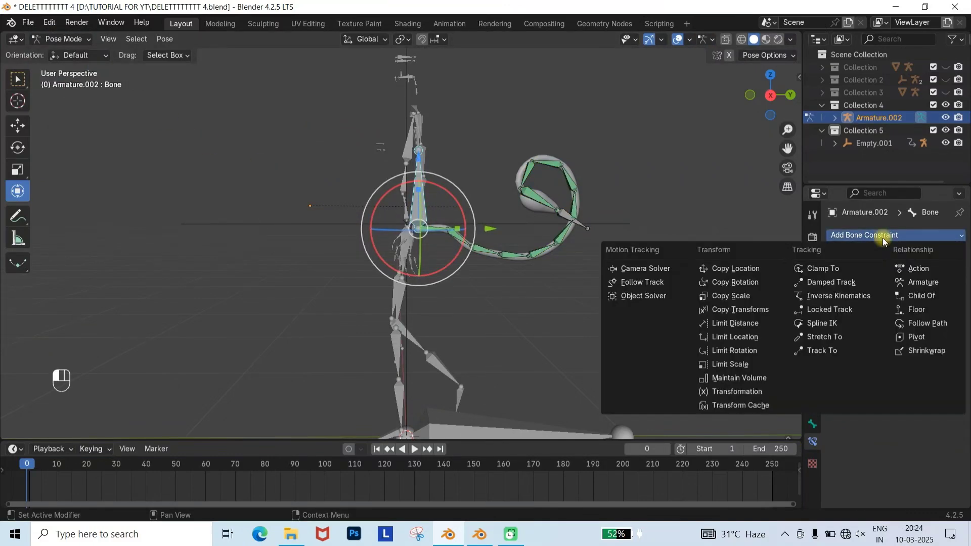
click(920, 296)
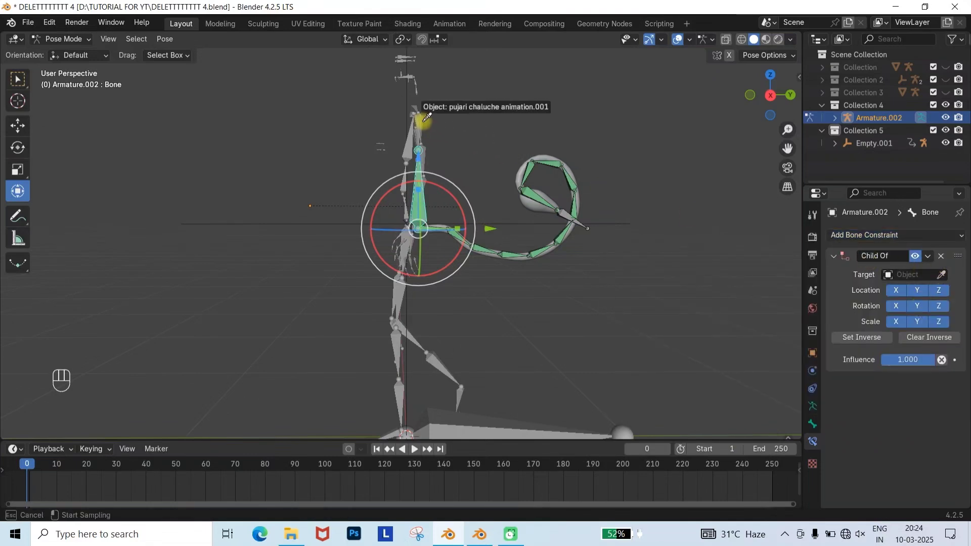
Target the Child Of constraint at a CC_Base bone of the character armature and set the inverse.
click(424, 117)
click(917, 289)
click(883, 323)
click(919, 353)
click(861, 353)
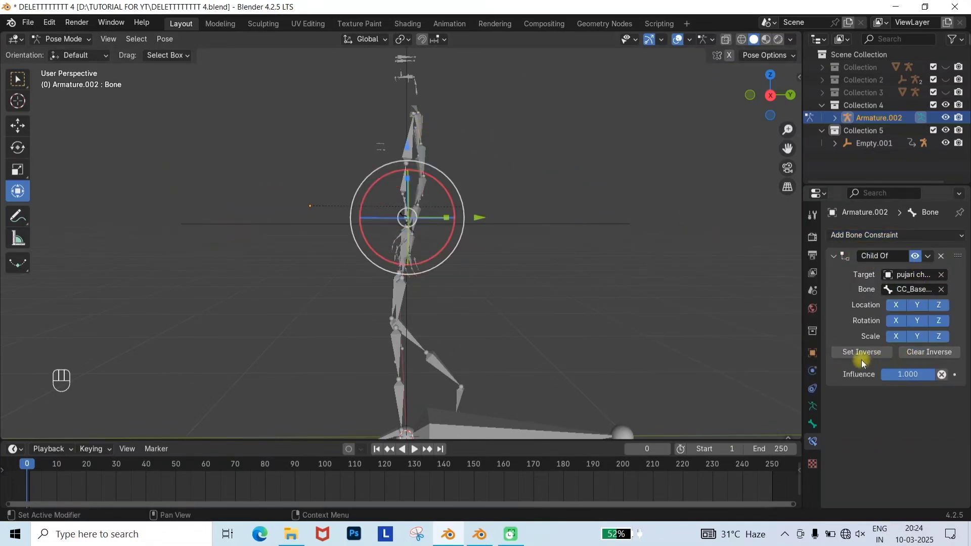
Play the walk in perspective to check the attached tail, and set the scene's end frame to 160.
key(space)
middle_drag(384, 245, 415, 247)
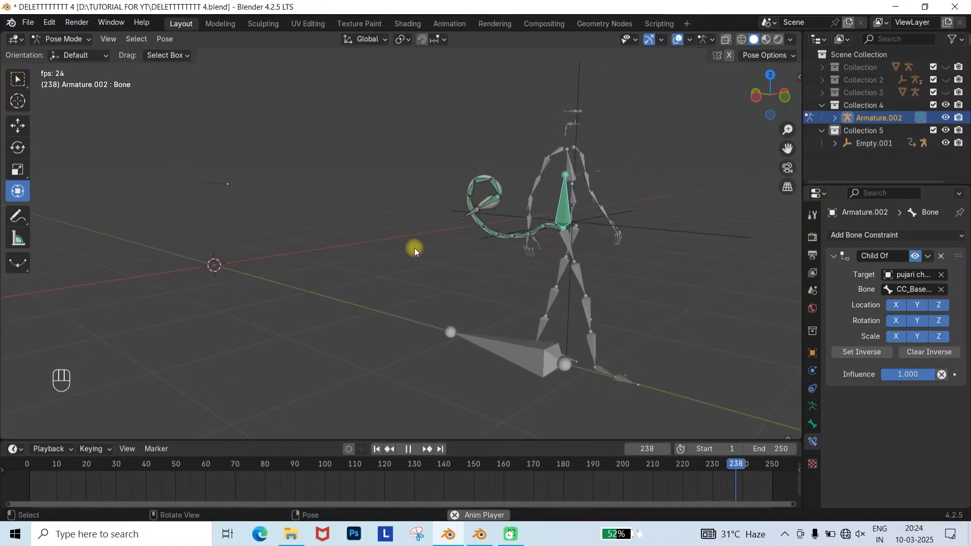
click(776, 445)
text(170)
key(Return)
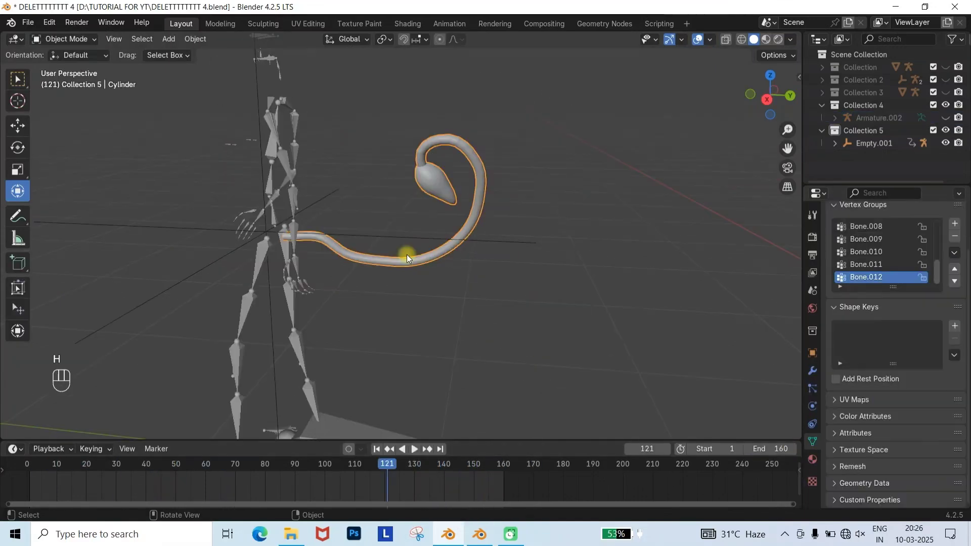
Edit the tail mesh in Material Preview shading and select the rod section without its teardrop tip.
key(Tab)
key(Tab)
key(Tab)
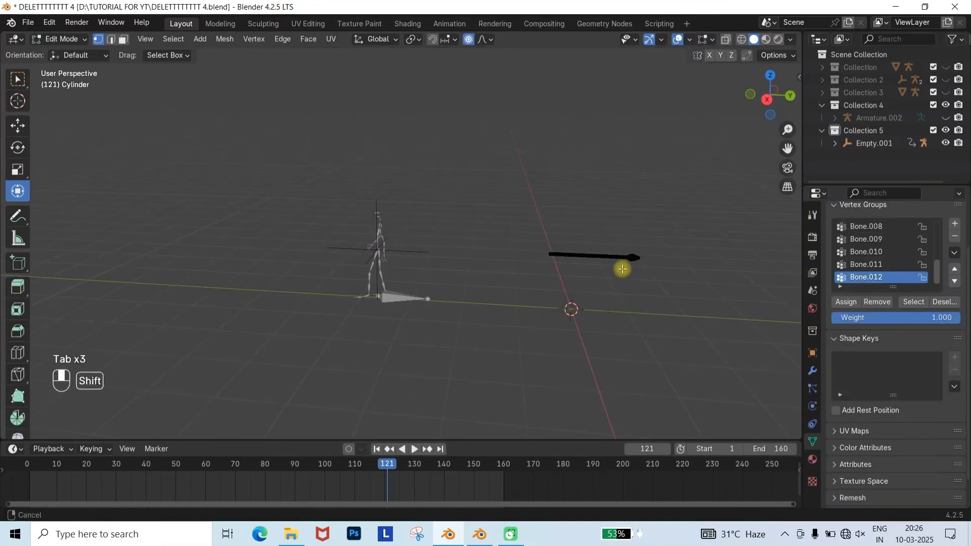
click(766, 39)
scroll(745, 115, up, 3)
mouse_move(294, 180)
mouse_down()
mouse_move(738, 317)
mouse_move(645, 328)
mouse_up()
key(KP_5)
key(KP_3)
Create a new material for the tail, assign it to the rod section and make its base color light orange.
click(812, 459)
click(910, 304)
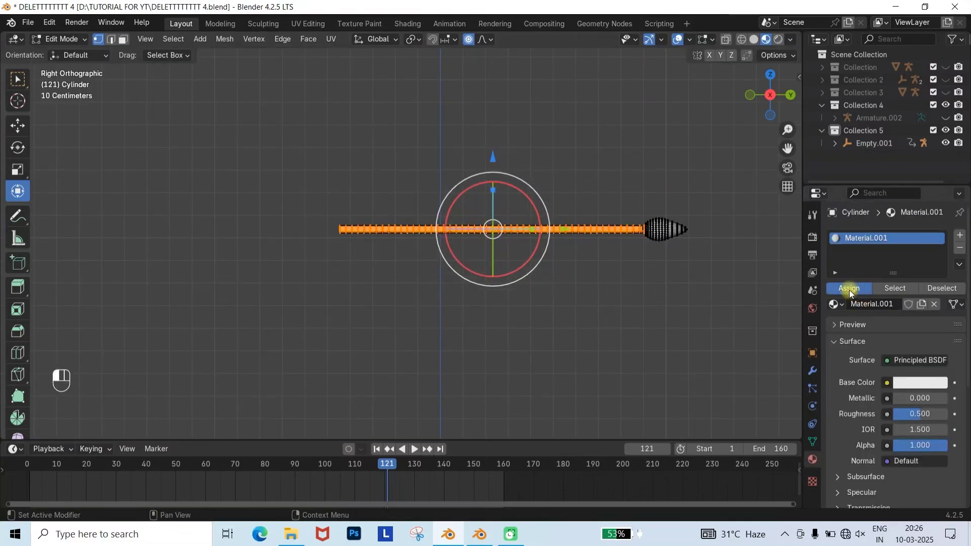
click(848, 290)
click(919, 383)
click(850, 275)
drag(850, 274, 858, 264)
Reselect the whole rod section through the mesh in wireframe shading and assign the orange material to it.
scroll(727, 174, up, 3)
click(741, 39)
scroll(672, 190, down, 2)
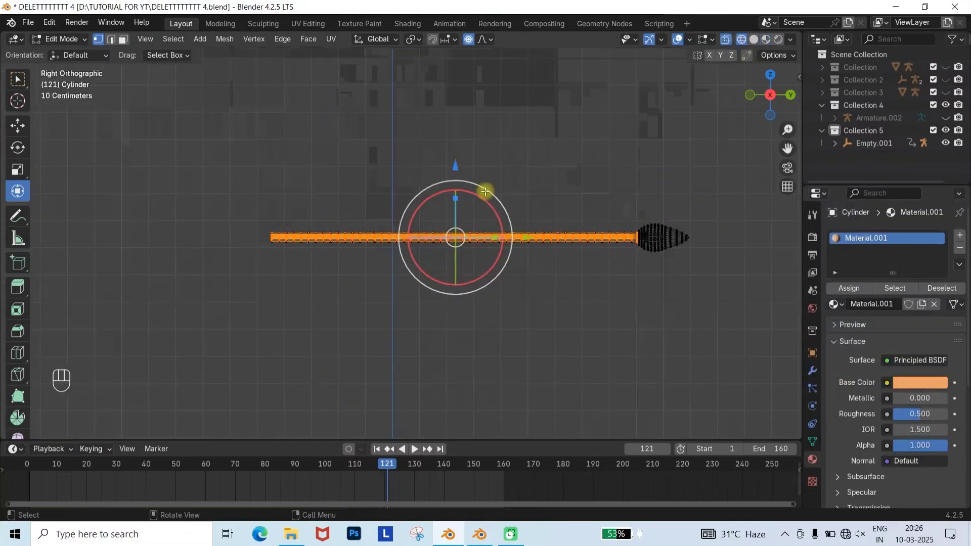
drag(192, 182, 638, 328)
click(847, 288)
Select the teardrop tip, give it a second material with a near-black base color, and leave Edit Mode.
scroll(672, 213, up, 3)
shift+middle_drag(647, 172, 484, 173)
drag(471, 201, 598, 307)
click(958, 235)
click(898, 324)
click(920, 403)
click(941, 288)
key(Tab)
Play the walk animation from near the start to examine how the colored tail follows the character.
scroll(434, 206, down, 3)
shift+middle_drag(101, 283, 320, 248)
scroll(413, 253, down, 2)
drag(348, 463, 151, 464)
shift+middle_drag(187, 480, 390, 481)
click(248, 463)
key(space)
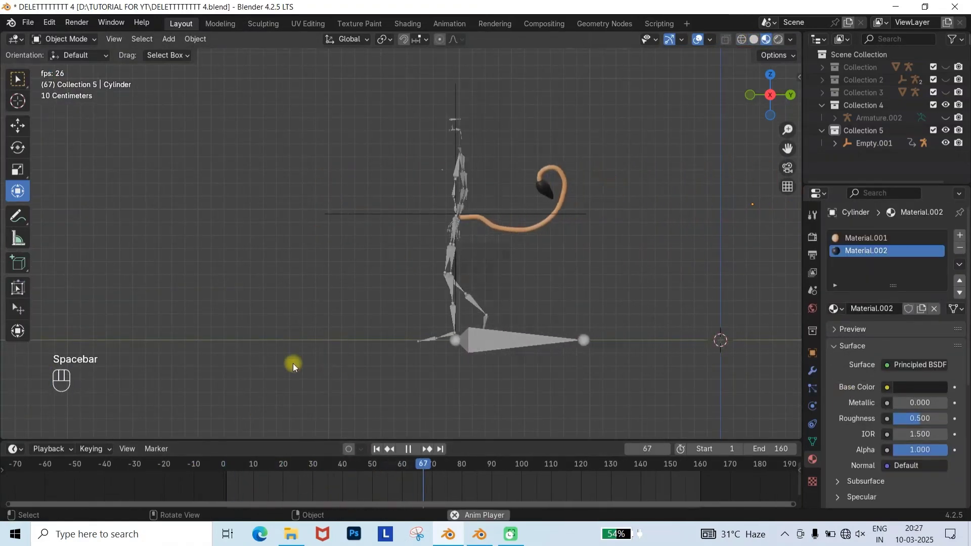
scroll(303, 357, down, 1)
shift+middle_drag(306, 356, 381, 347)
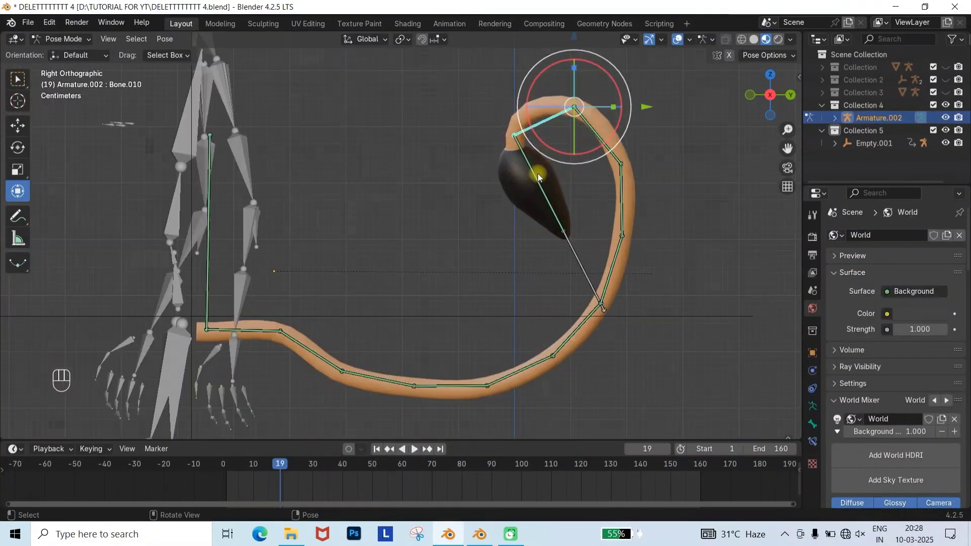
Set the Damped Track influence to 0.9 on the tail's tip bone, Bone.011, and 0.8 on the neighbouring Bone.010.
click(538, 174)
click(812, 441)
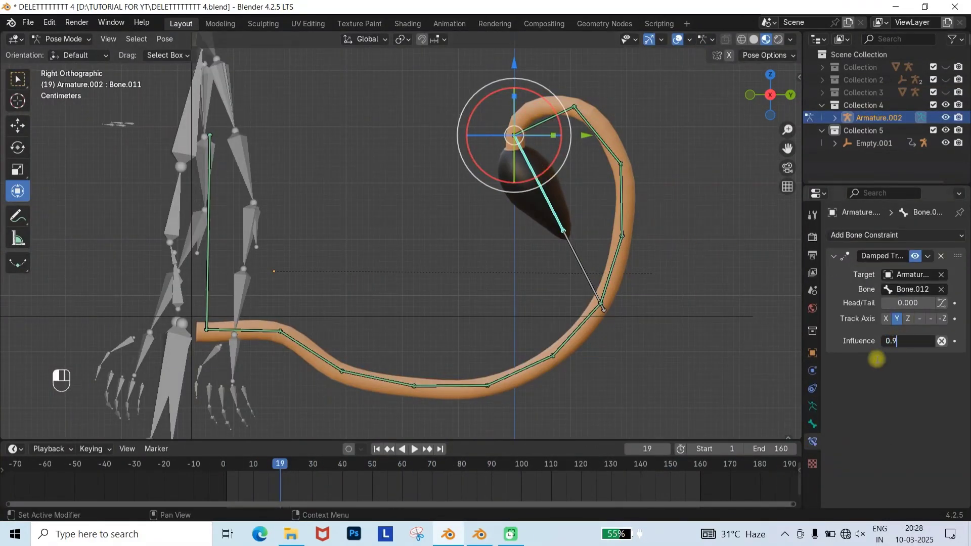
text(0.9)
click(526, 129)
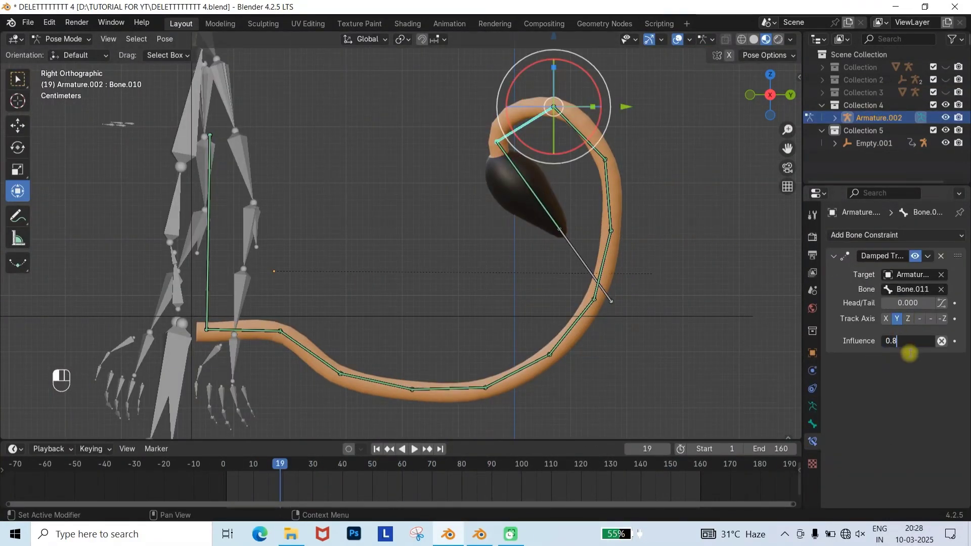
click(921, 383)
Give Bone.009, Bone.008 and Bone.007 Damped Track influences below Bone.010's 0.8, continuing the decrease toward the tail's base.
click(581, 148)
click(914, 339)
text(0.7)
click(907, 382)
click(583, 210)
click(907, 341)
text(0.7)
key(Return)
click(584, 266)
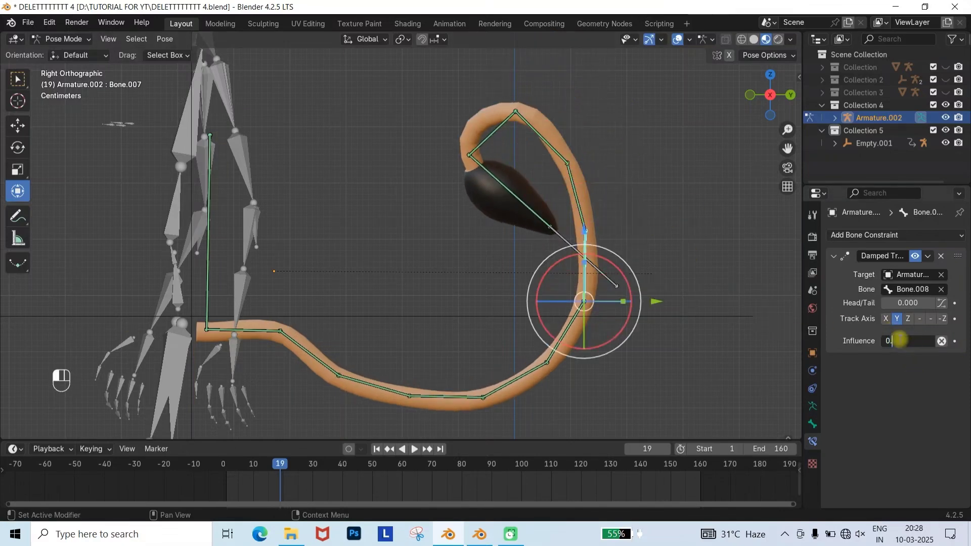
key(Return)
Continue lowering the Damped Track influence on Bone.006 and Bone.005, down to 0.55 on Bone.004.
click(565, 334)
click(892, 340)
text(0.7)
key(Return)
click(514, 382)
click(895, 342)
text(0.7)
key(Return)
text(.7)
key(Return)
Set the Damped Track influences near the tail's base to 0.5 on Bone.003, 0.45 on Bone.002 and 0.4 on Bone.001.
click(384, 390)
click(892, 340)
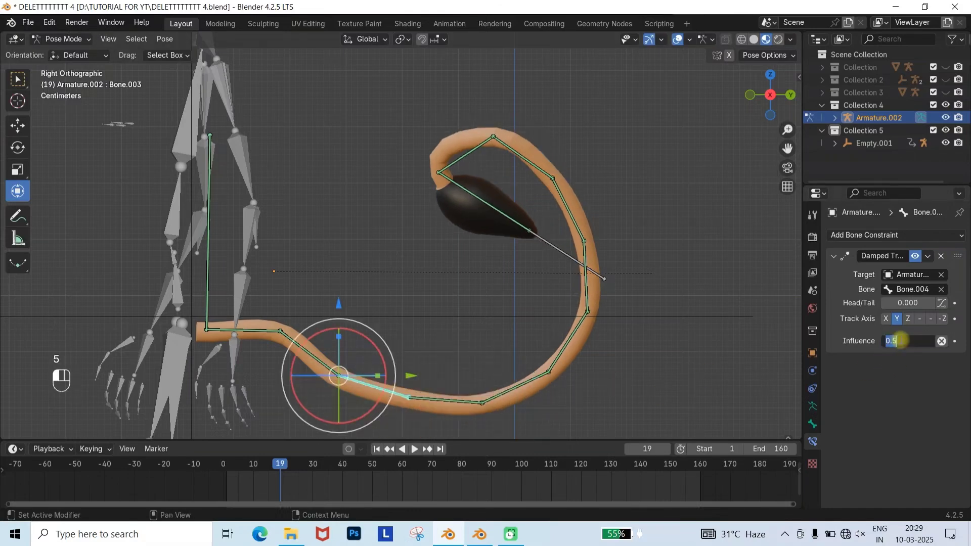
text(0.7)
key(Return)
click(316, 358)
click(884, 346)
text(0.45)
key(Return)
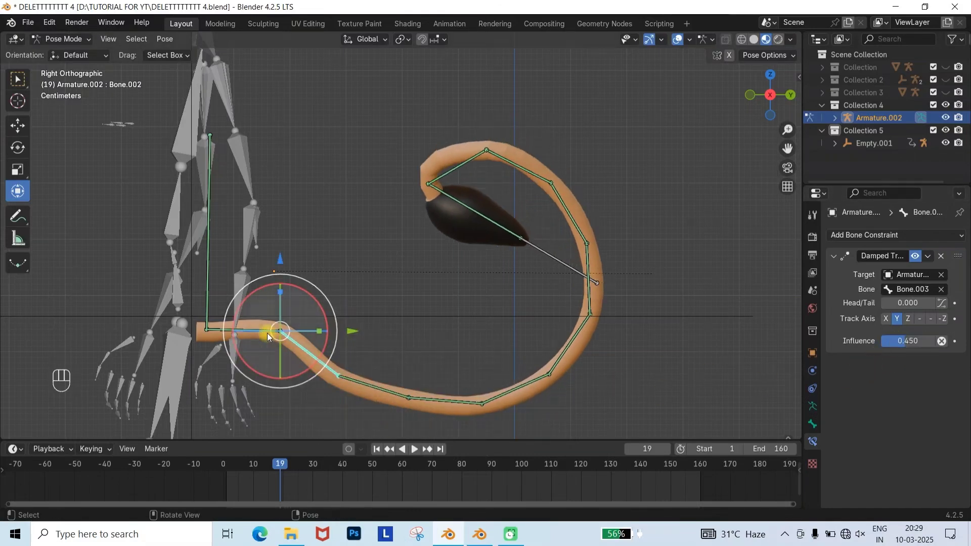
click(892, 340)
text(0.4)
key(Return)
Play the walk animation with the whole character in view to examine how the tail follows with the new influences.
scroll(568, 298, down, 4)
shift+middle_drag(571, 308, 587, 225)
scroll(626, 179, down, 3)
key(space)
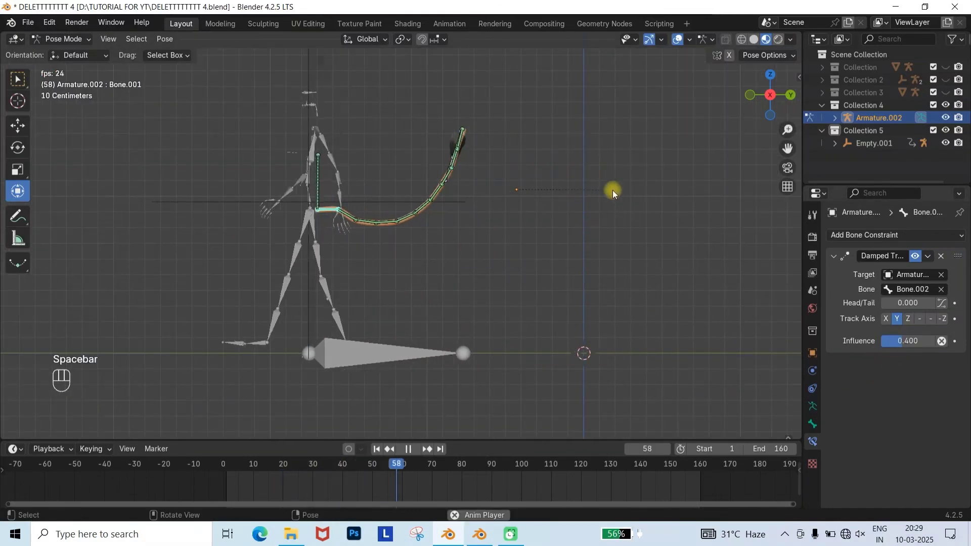
scroll(592, 196, down, 2)
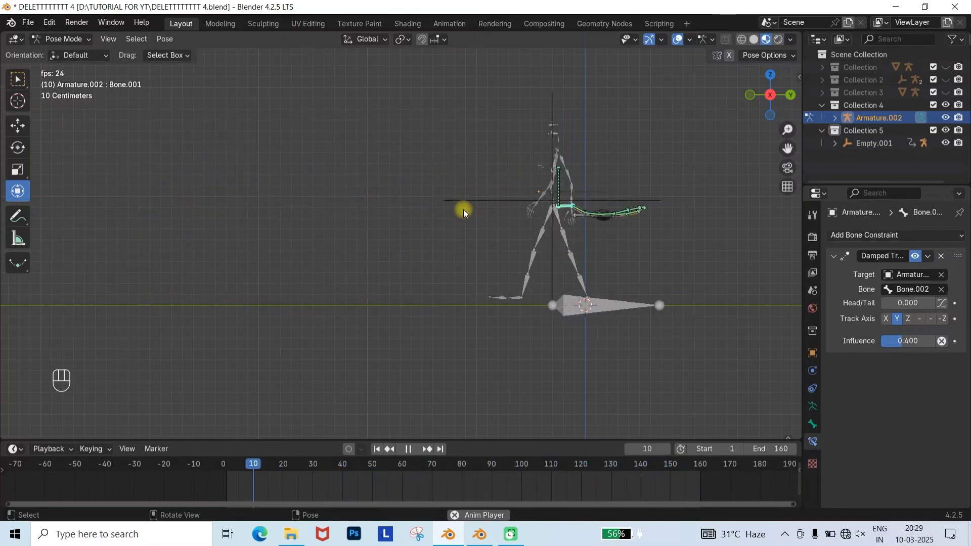
key(space)
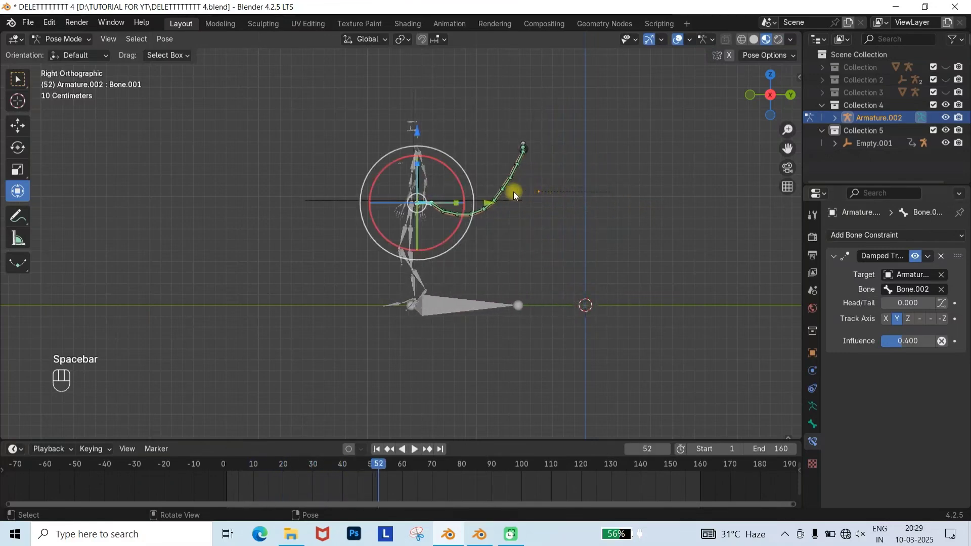
Rotate Bone.004 about 63.6° around the global X axis to curl the tail, and play the walk animation.
drag(466, 215, 493, 179)
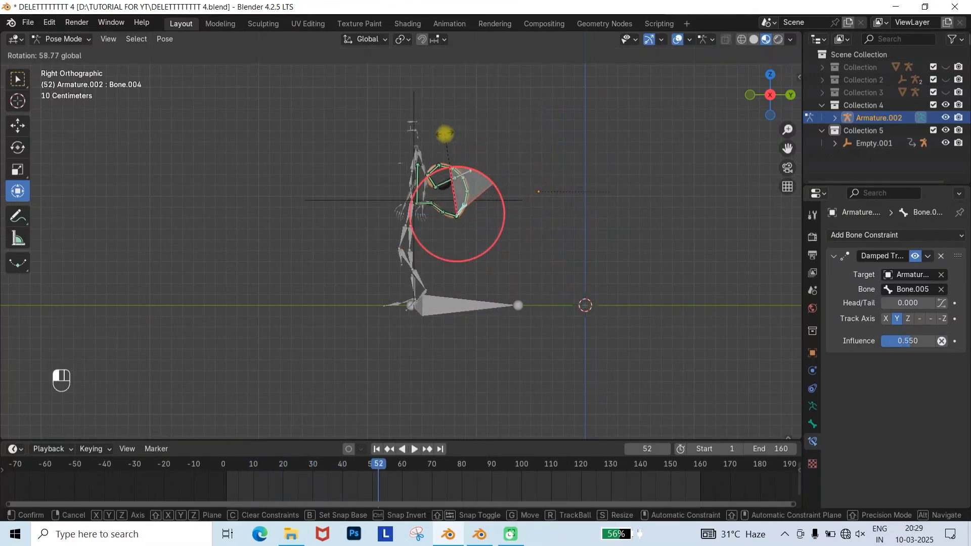
drag(440, 140, 441, 142)
key(space)
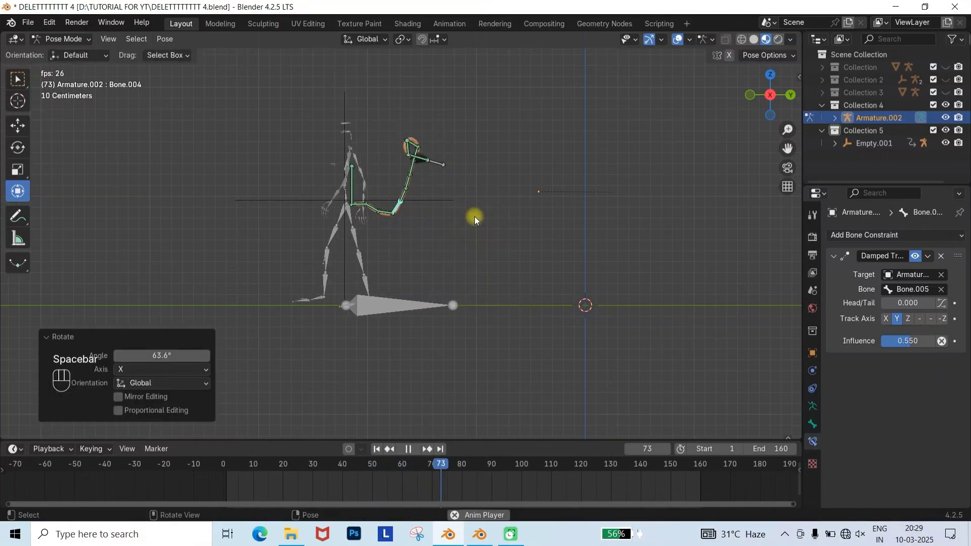